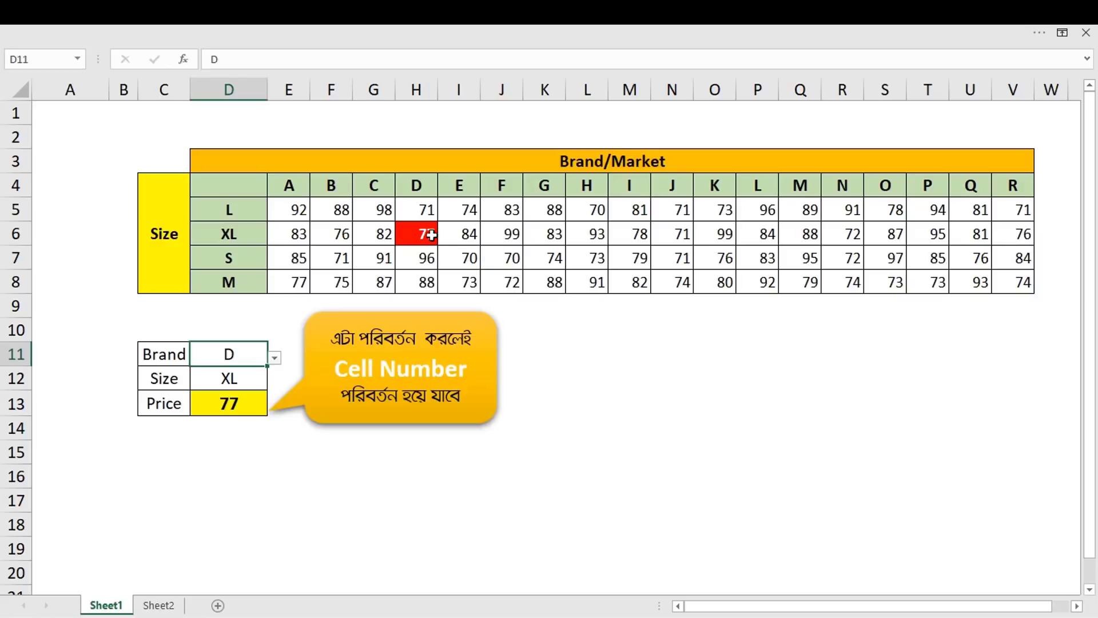
Examine the size-by-brand price table and trace brand D and size XL to the Price formula in D13
{"action": "left_click", "coordinate": [250, 357]}
{"action": "left_click_drag", "start_coordinate": [232, 215], "coordinate": [227, 280]}
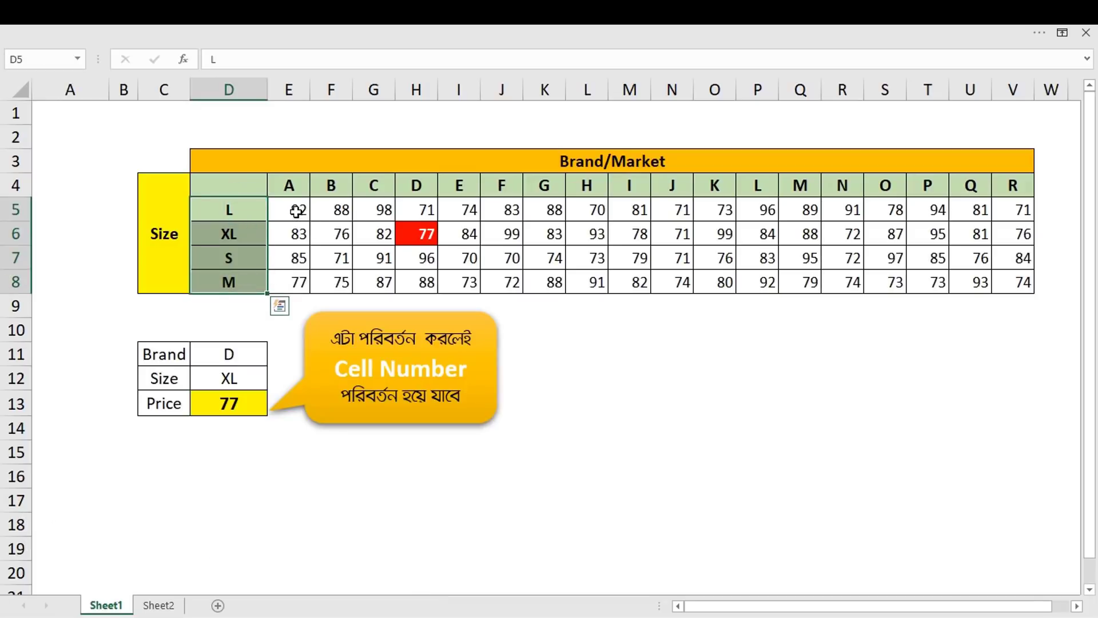
{"action": "left_click_drag", "start_coordinate": [296, 212], "coordinate": [1012, 282]}
{"action": "left_click", "coordinate": [776, 396]}
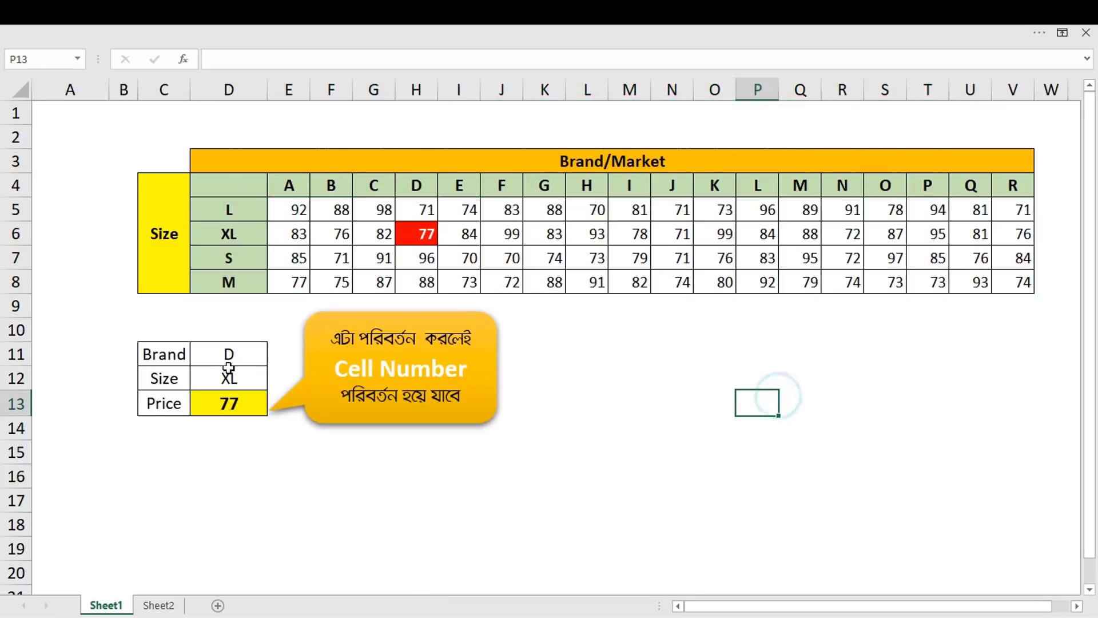
{"action": "left_click", "coordinate": [258, 351]}
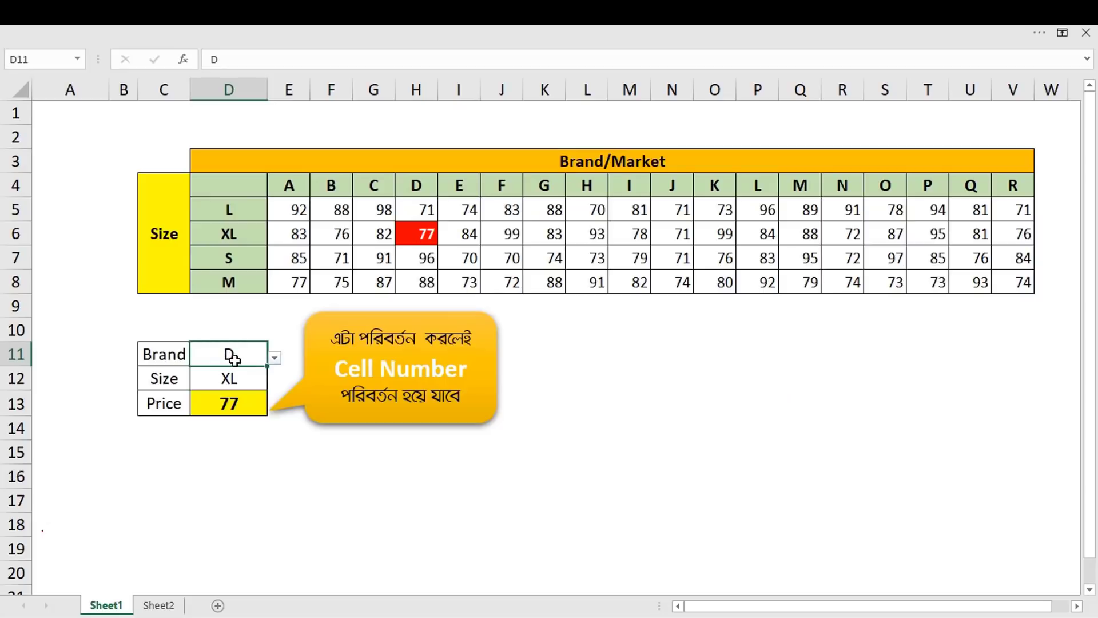
{"action": "left_click", "coordinate": [415, 188]}
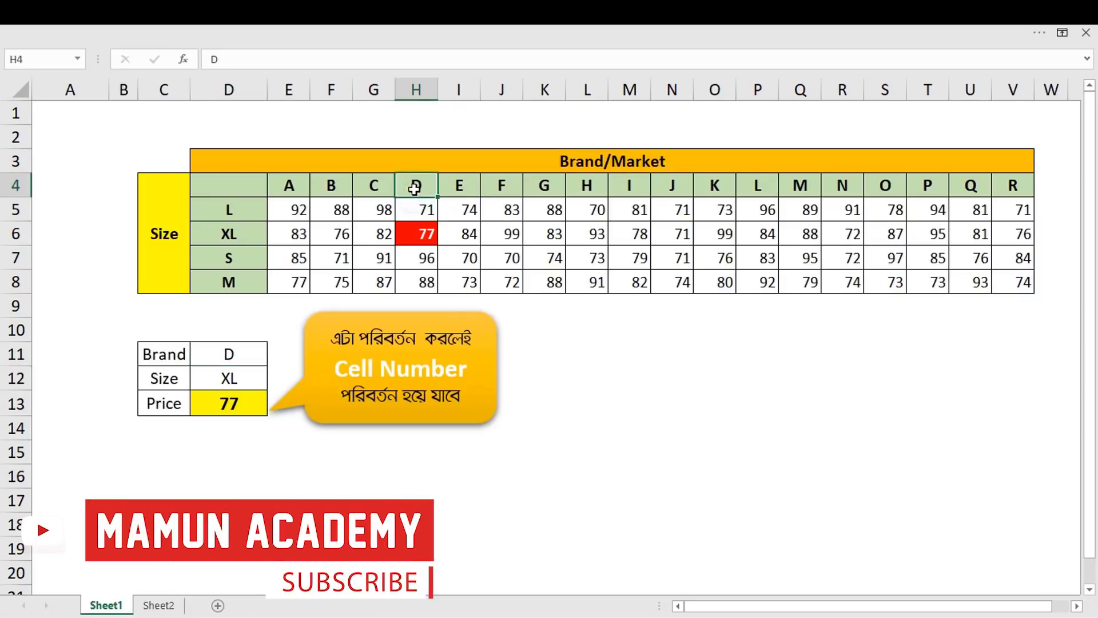
{"action": "left_click", "coordinate": [242, 379]}
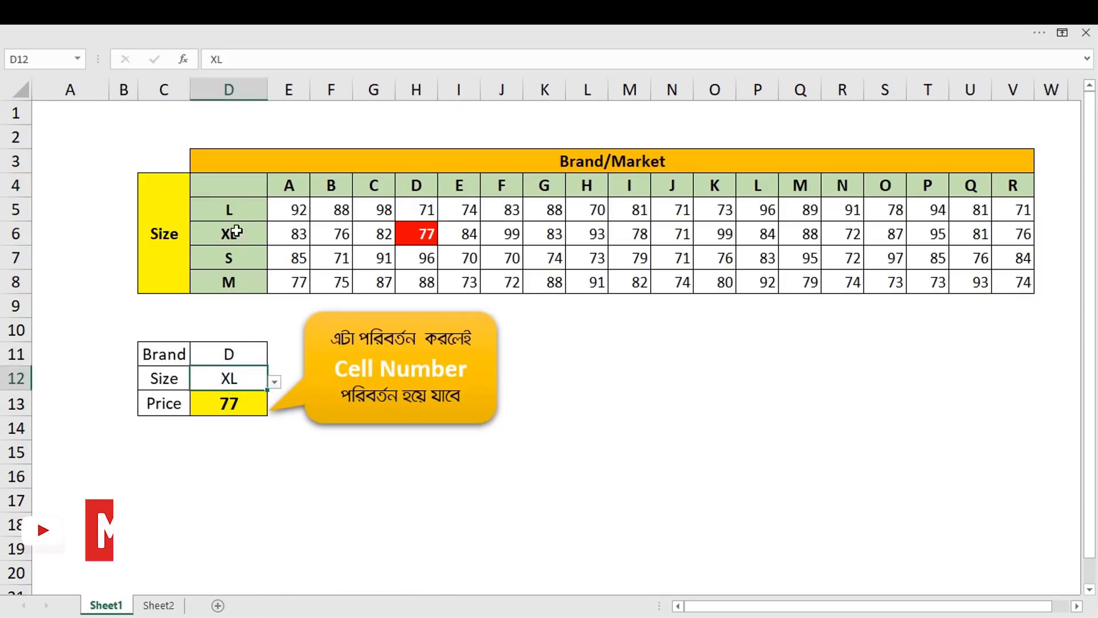
{"action": "left_click_drag", "start_coordinate": [236, 227], "coordinate": [422, 238]}
{"action": "left_click", "coordinate": [422, 240]}
{"action": "left_click", "coordinate": [229, 406]}
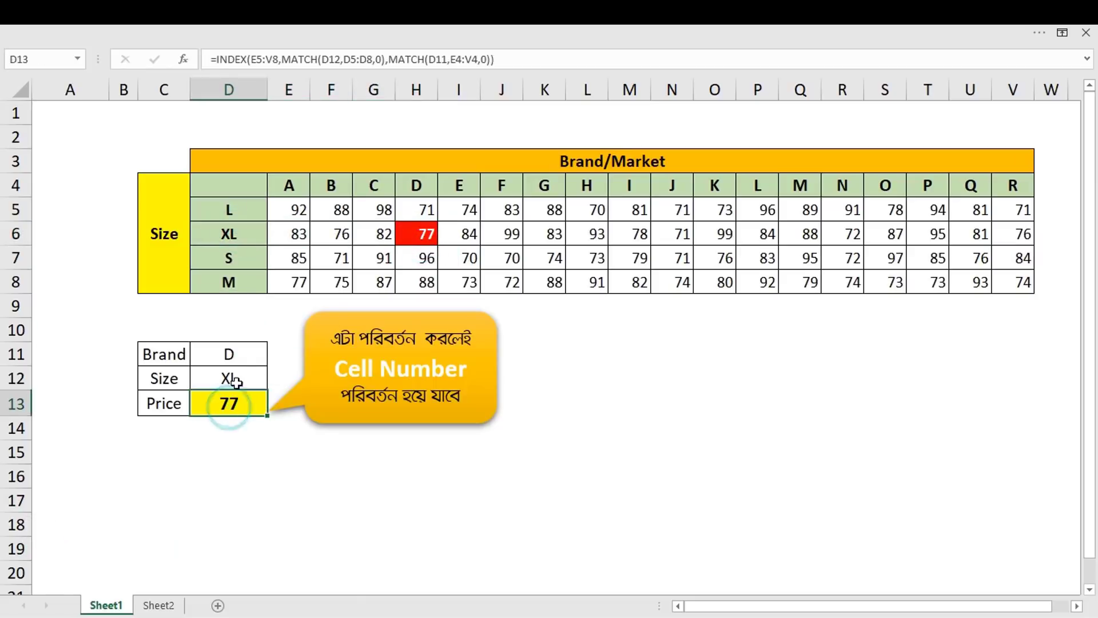
Try the Brand selector in D11 with brand B and with brand G
{"action": "left_click", "coordinate": [245, 355]}
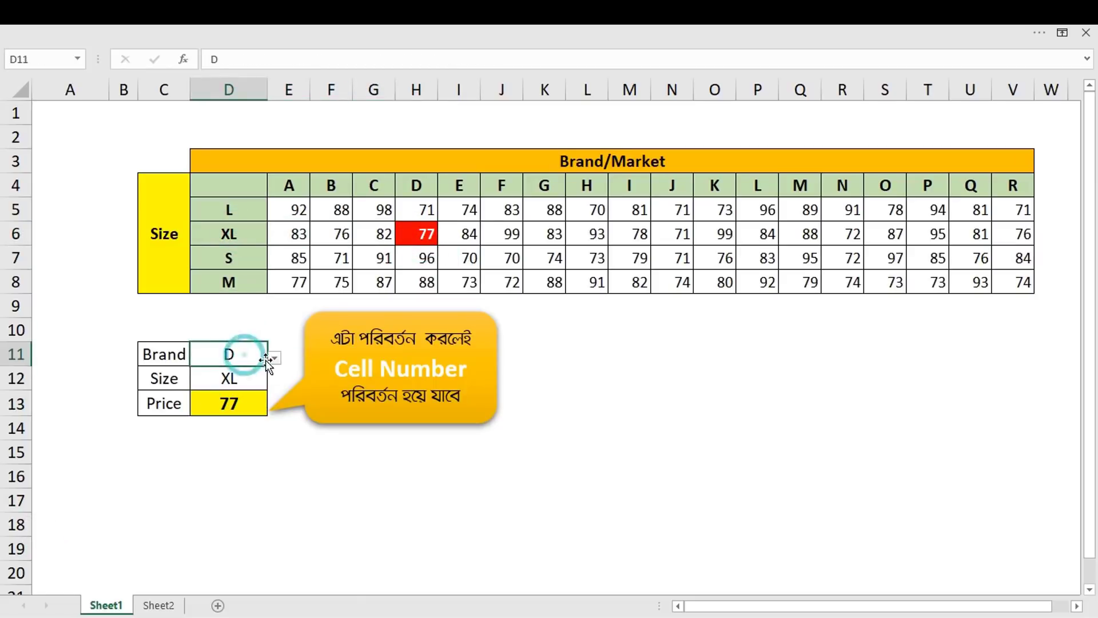
{"action": "left_click", "coordinate": [275, 358]}
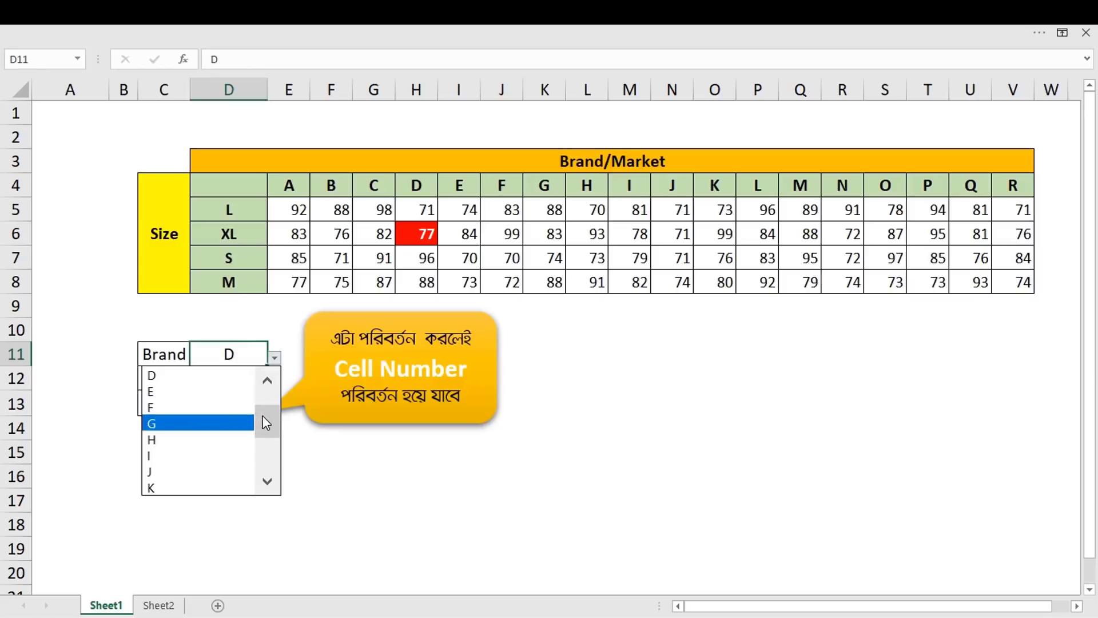
{"action": "scroll", "coordinate": [228, 408], "scroll_direction": "up", "scroll_amount": 1}
{"action": "left_click", "coordinate": [222, 394]}
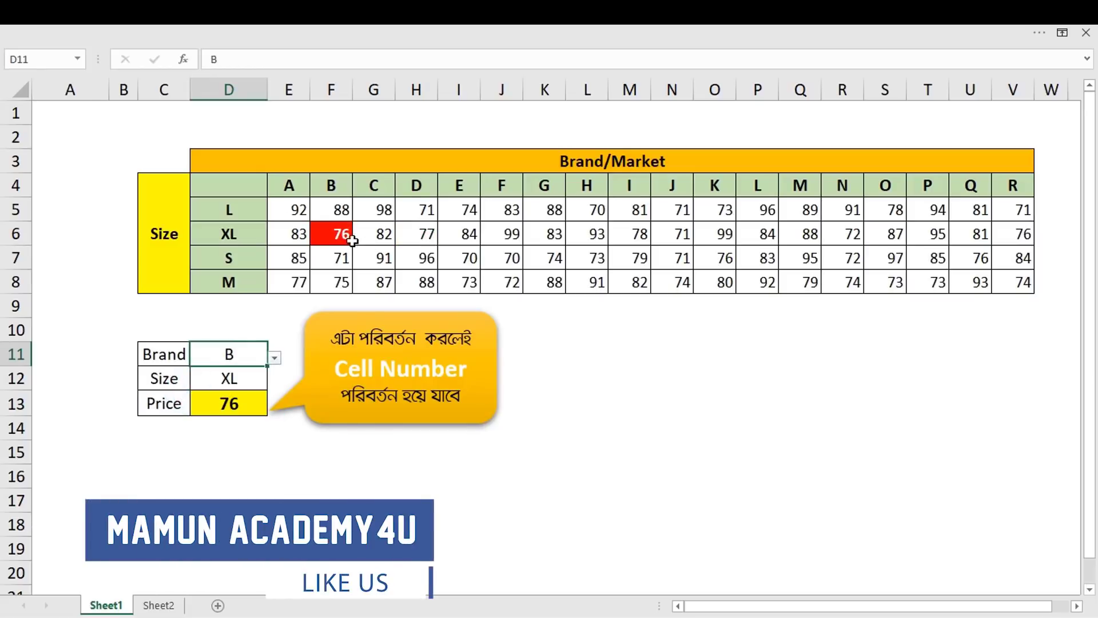
{"action": "left_click", "coordinate": [274, 358]}
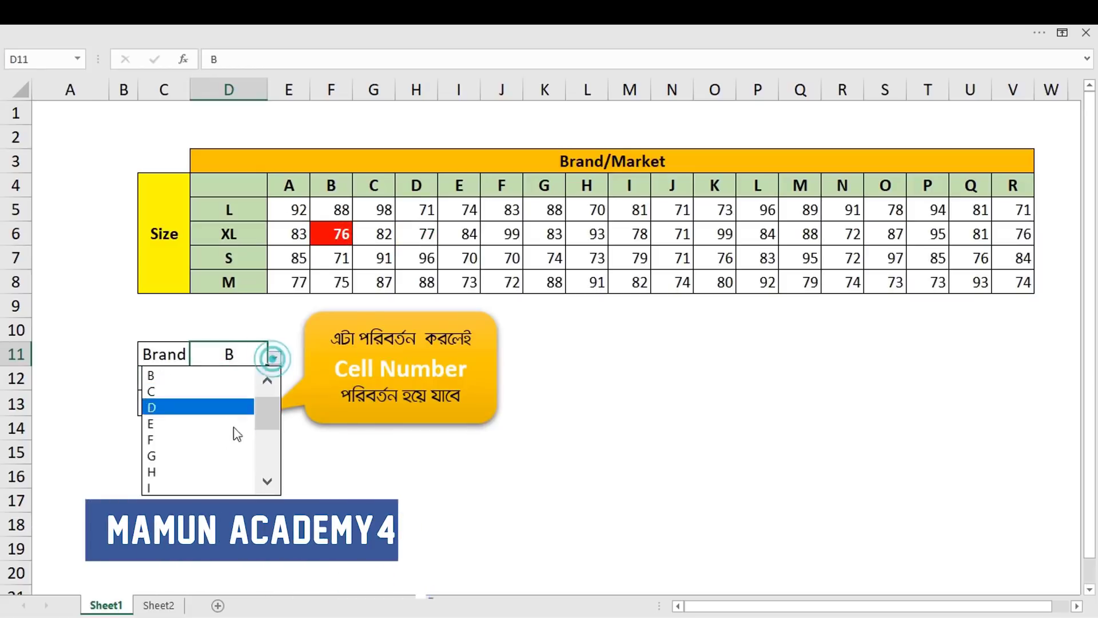
{"action": "left_click", "coordinate": [196, 456]}
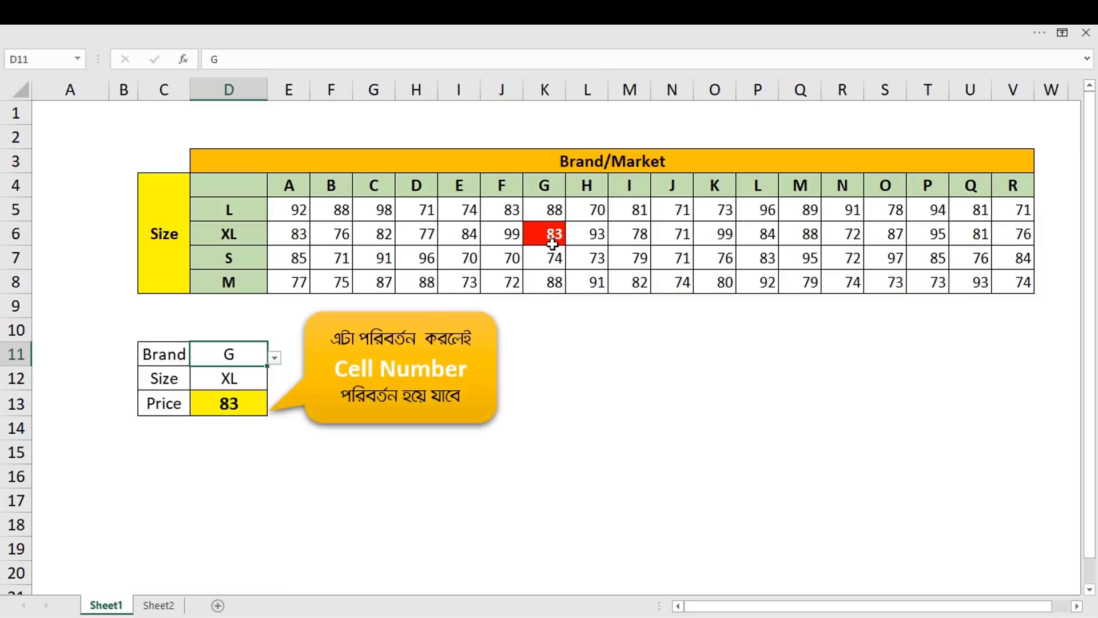
Set the Size in D12 to S and select the Price cell to check the lookup
{"action": "left_click", "coordinate": [232, 379]}
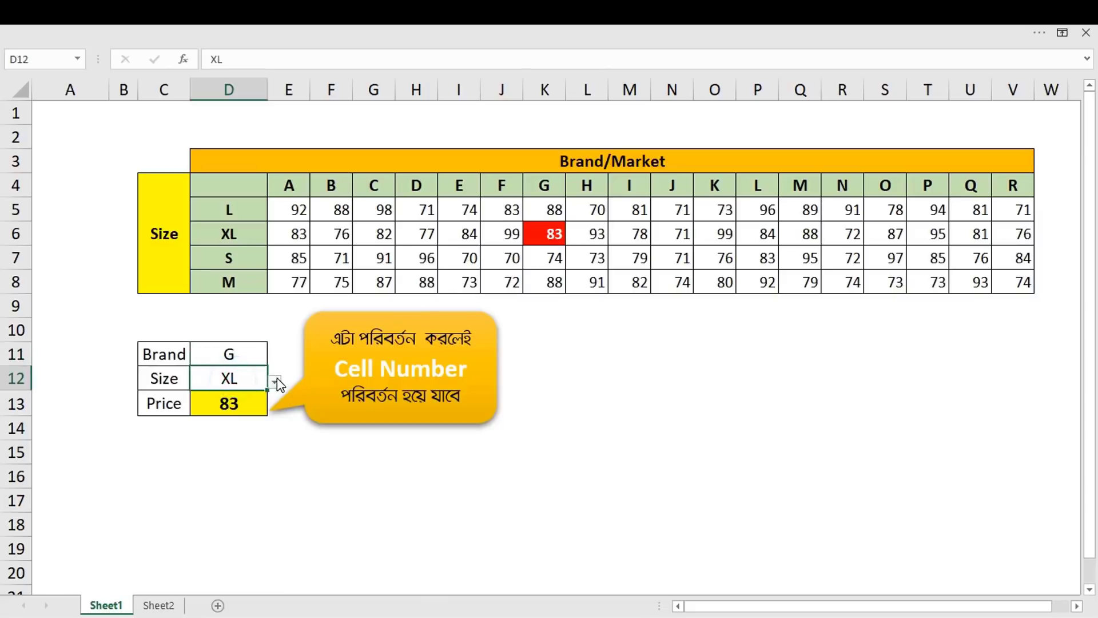
{"action": "left_click", "coordinate": [275, 382]}
{"action": "left_click", "coordinate": [183, 435]}
{"action": "left_click", "coordinate": [246, 396]}
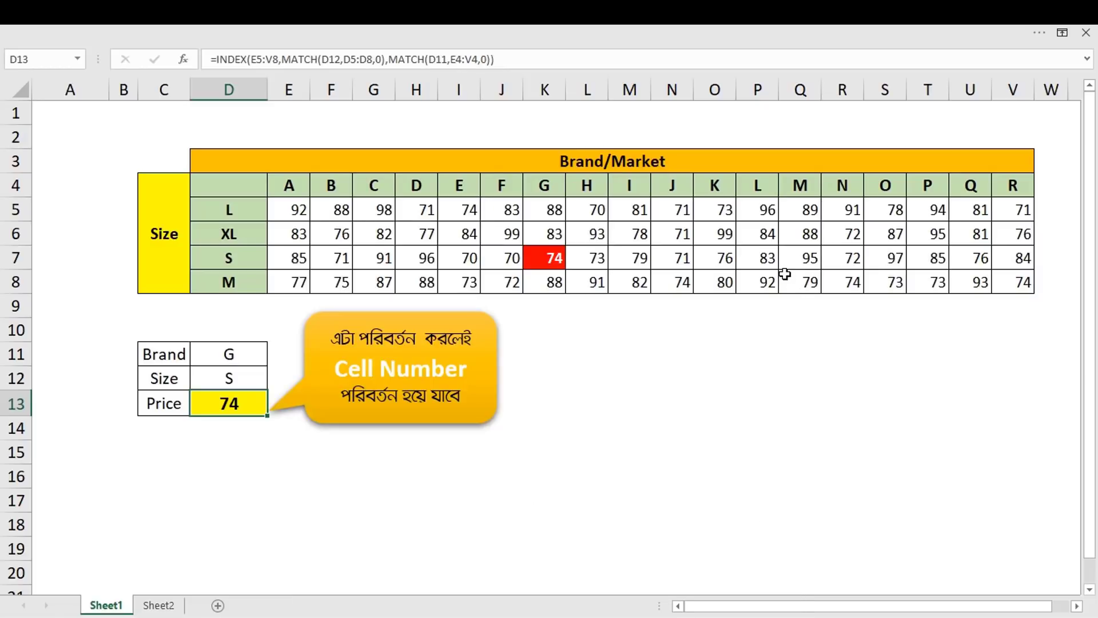
Set the Brand in D11 to D to test the highlighting for size S
{"action": "left_click", "coordinate": [245, 356]}
{"action": "left_click", "coordinate": [274, 359]}
{"action": "left_click", "coordinate": [249, 352]}
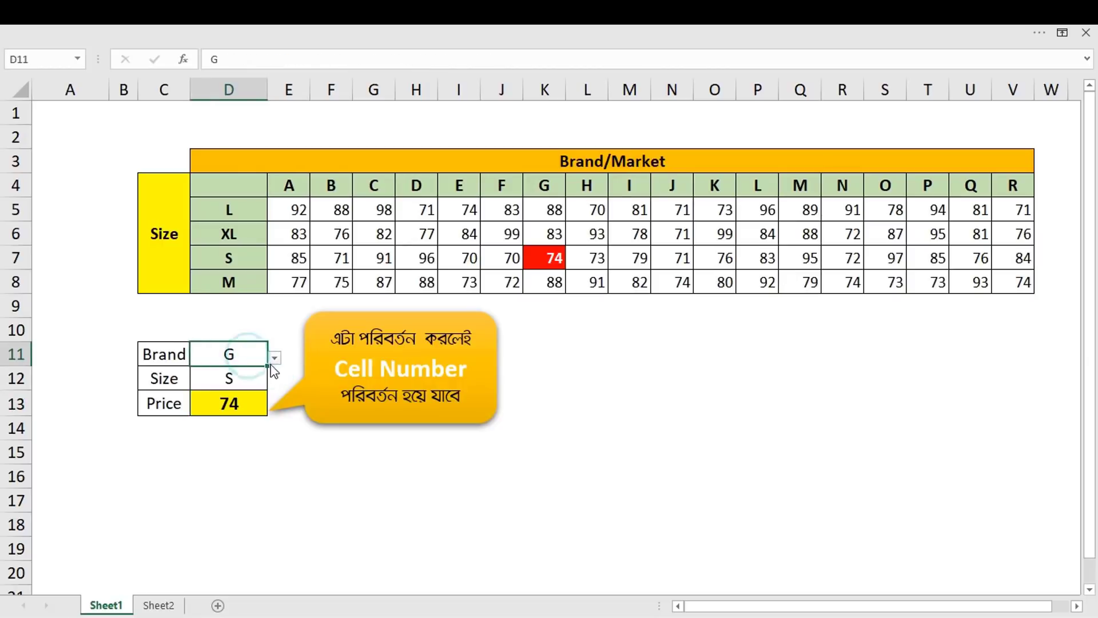
{"action": "left_click", "coordinate": [274, 358]}
{"action": "scroll", "coordinate": [269, 410], "scroll_direction": "up", "scroll_amount": 3}
{"action": "left_click", "coordinate": [209, 411]}
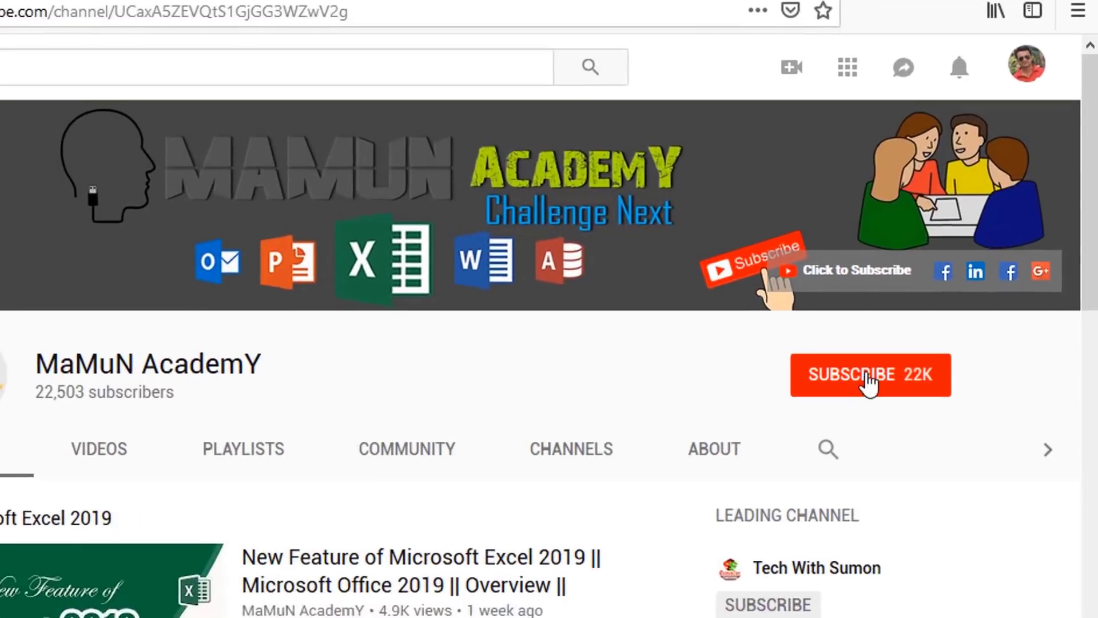
On YouTube, subscribe to the MaMuN AcademY channel and turn on its notifications
{"action": "left_click", "coordinate": [935, 319]}
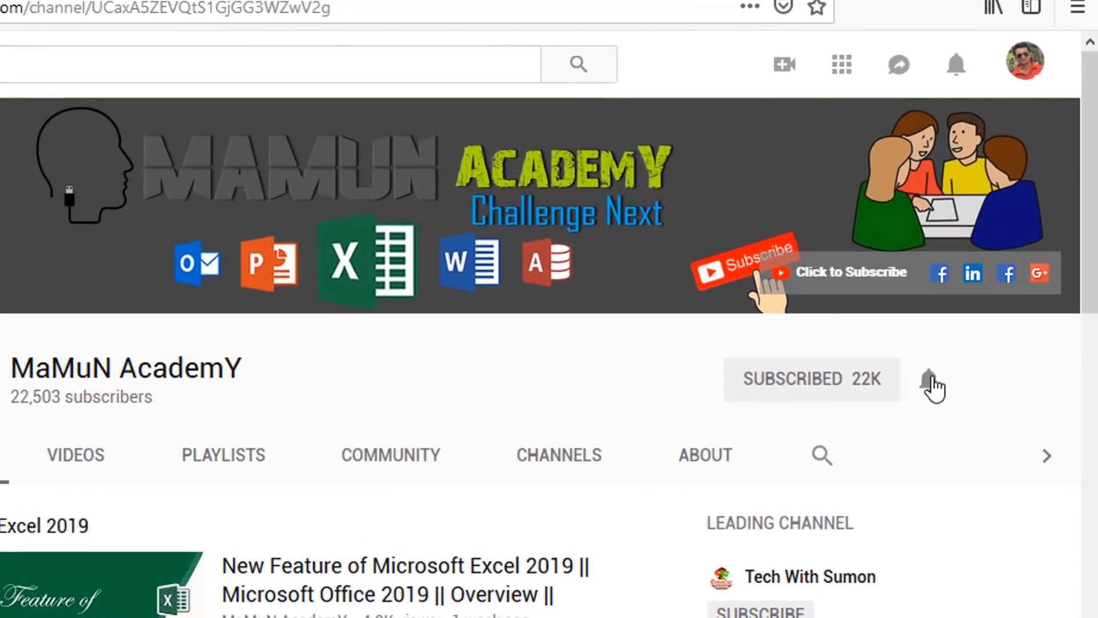
{"action": "left_click", "coordinate": [932, 384]}
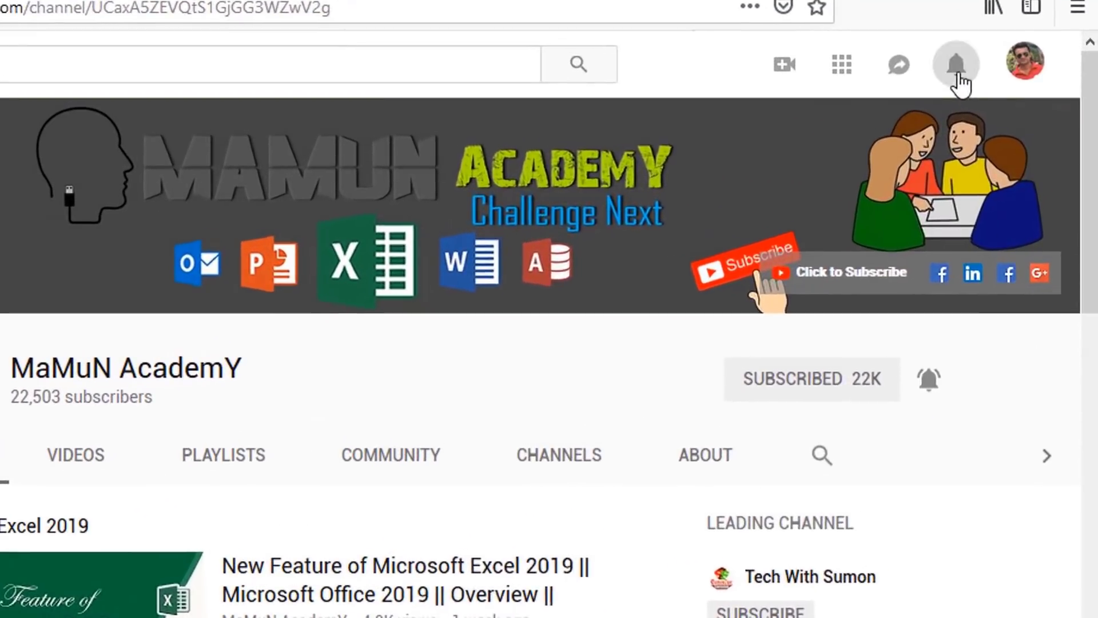
{"action": "left_click", "coordinate": [1002, 105]}
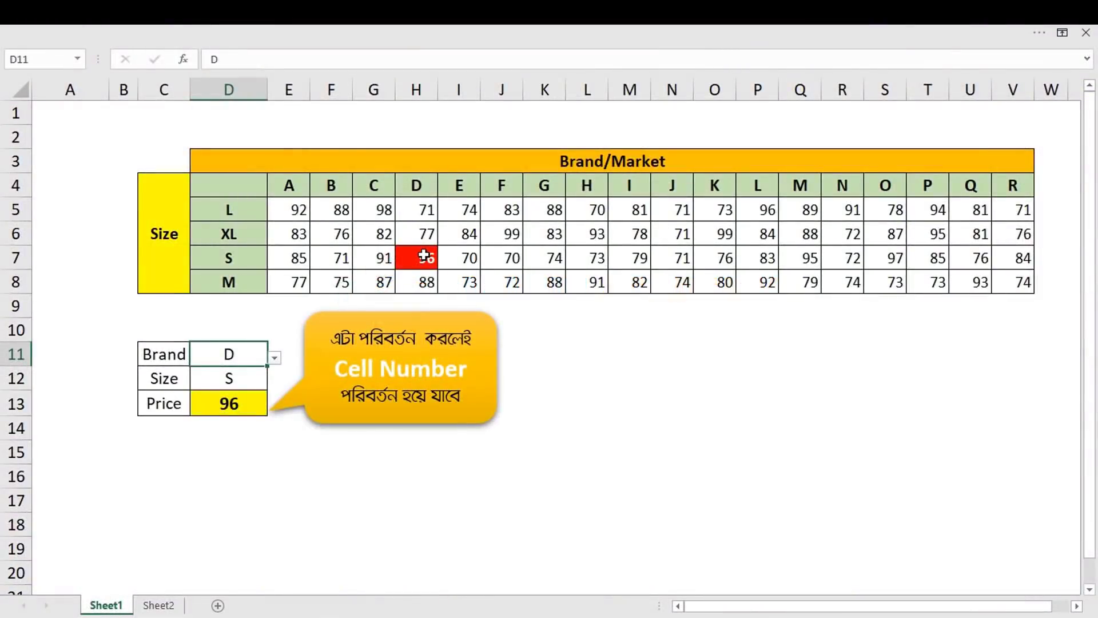
Delete the red-fill conditional formatting rule applied to the price table range D4:V8
{"action": "mouse_move", "coordinate": [234, 174]}
{"action": "left_mouse_down"}
{"action": "mouse_move", "coordinate": [252, 189]}
{"action": "mouse_move", "coordinate": [1032, 282]}
{"action": "mouse_move", "coordinate": [1020, 286]}
{"action": "mouse_move", "coordinate": [1028, 294]}
{"action": "left_mouse_up"}
{"action": "key", "text": "alt+o"}
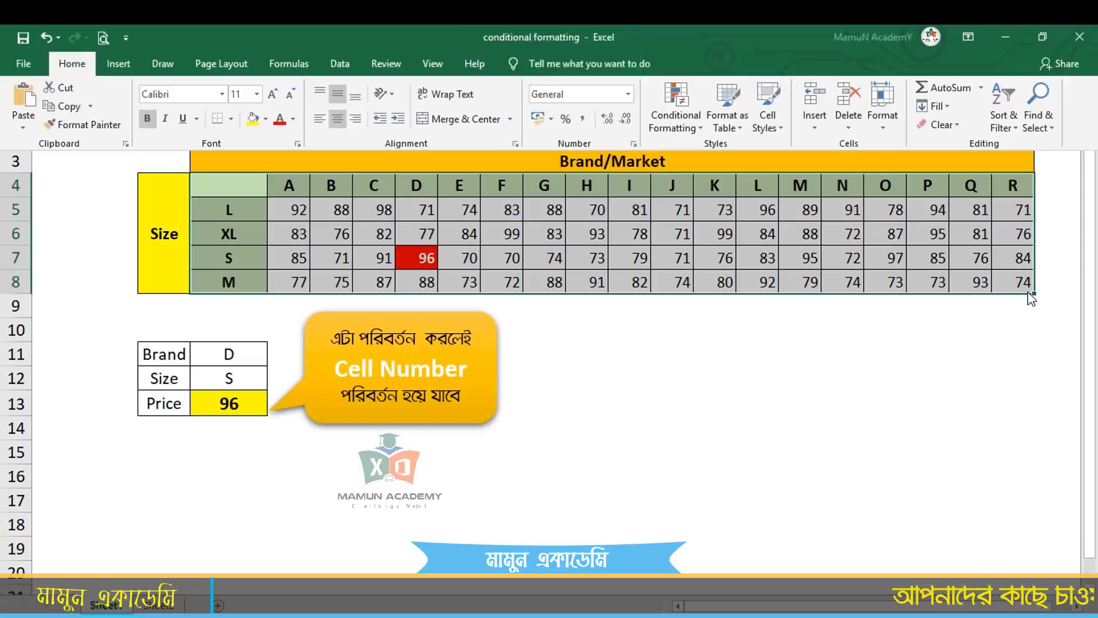
{"action": "key", "text": "d"}
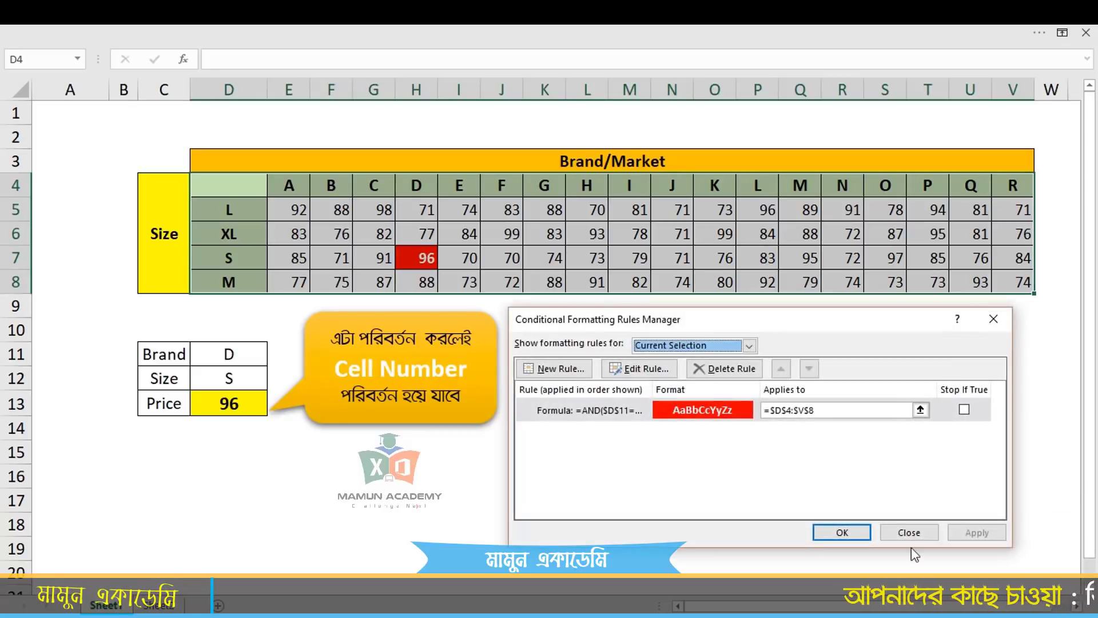
{"action": "left_click", "coordinate": [634, 407]}
{"action": "key", "text": "Delete"}
{"action": "left_click", "coordinate": [842, 533]}
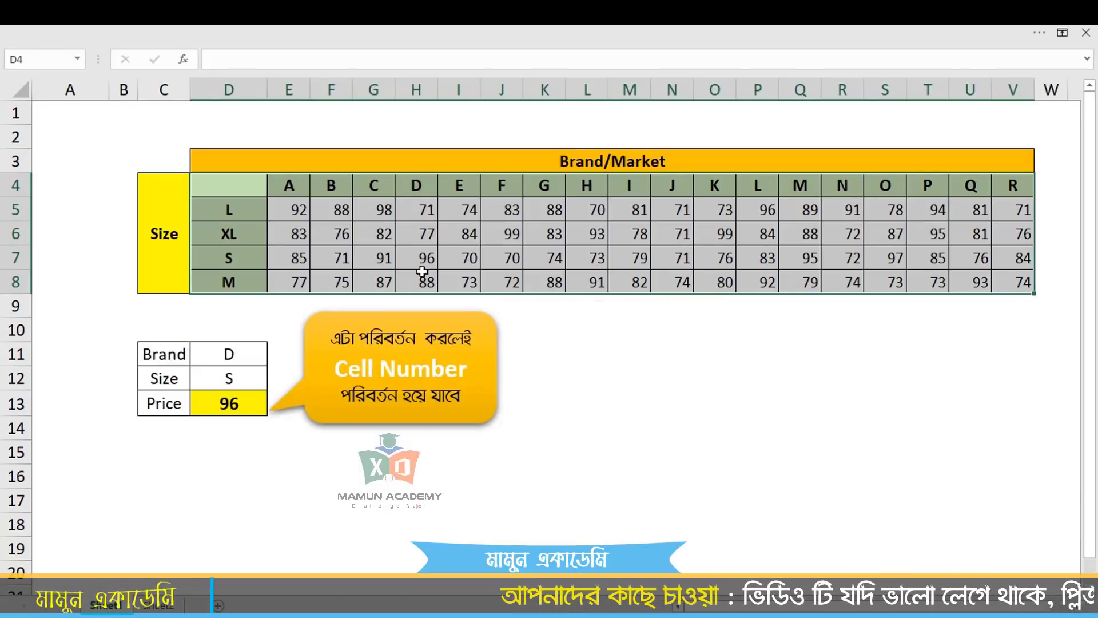
{"action": "left_click_drag", "start_coordinate": [512, 355], "coordinate": [670, 347]}
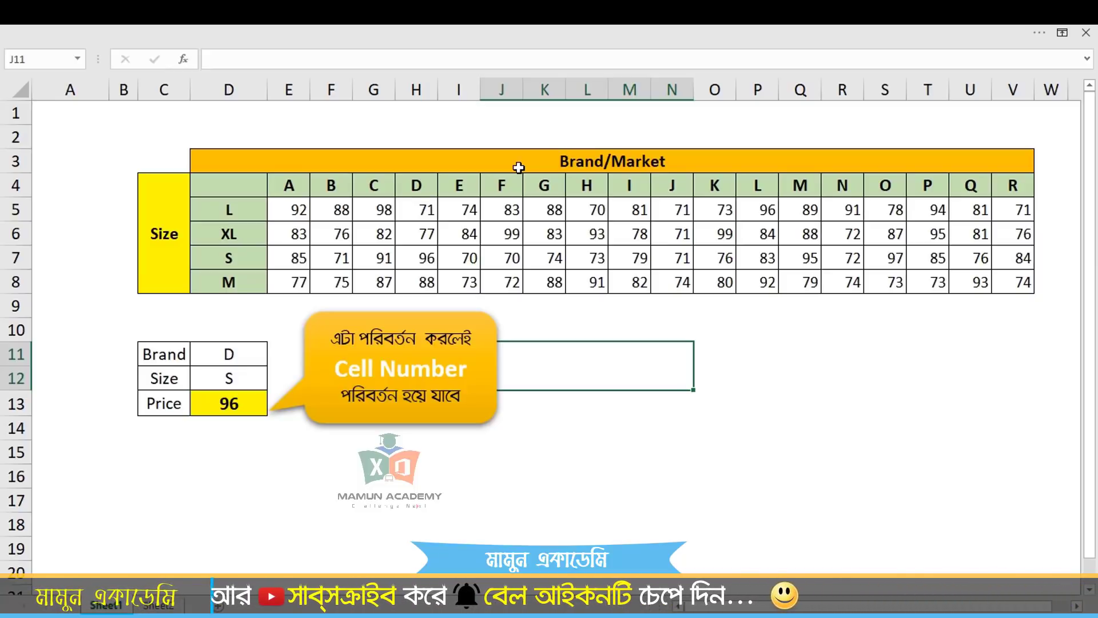
Set the Brand in D11 to G and check the Price cell
{"action": "left_click", "coordinate": [250, 358]}
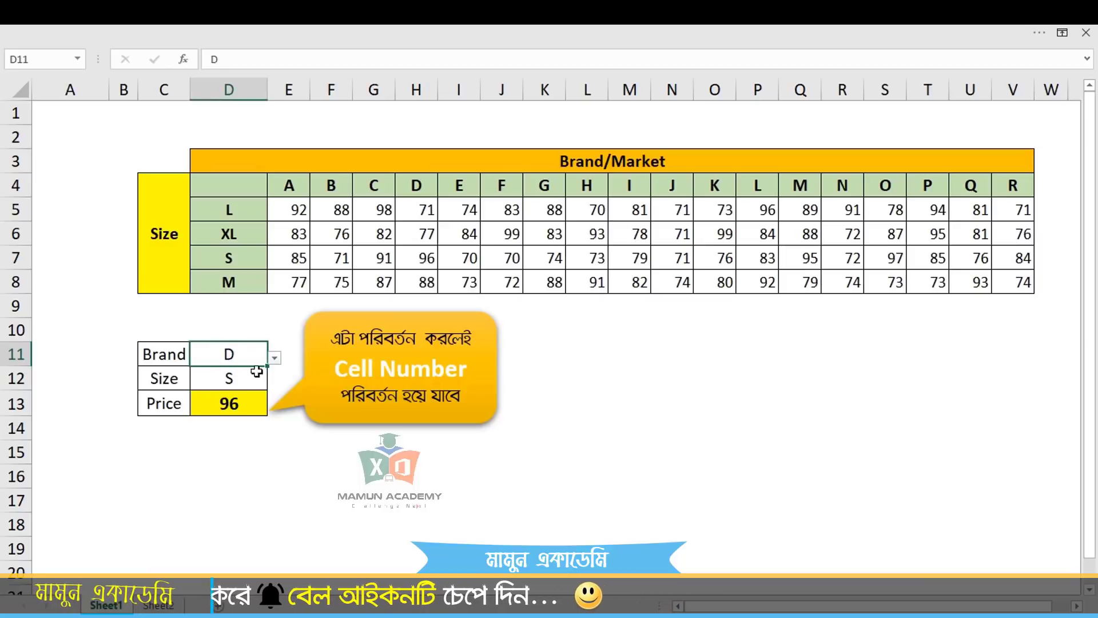
{"action": "left_click", "coordinate": [274, 358]}
{"action": "left_click", "coordinate": [218, 429]}
{"action": "left_click", "coordinate": [229, 404]}
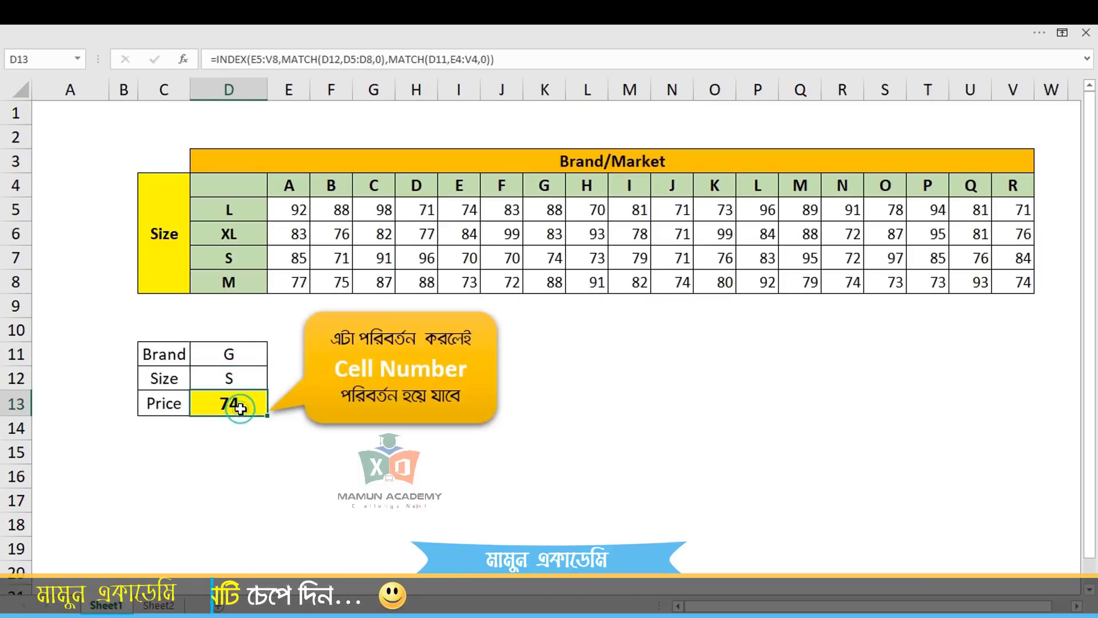
Examine the price table range D4:V8, its brand header row and its size labels against the selected Brand and Size
{"action": "left_click", "coordinate": [721, 346]}
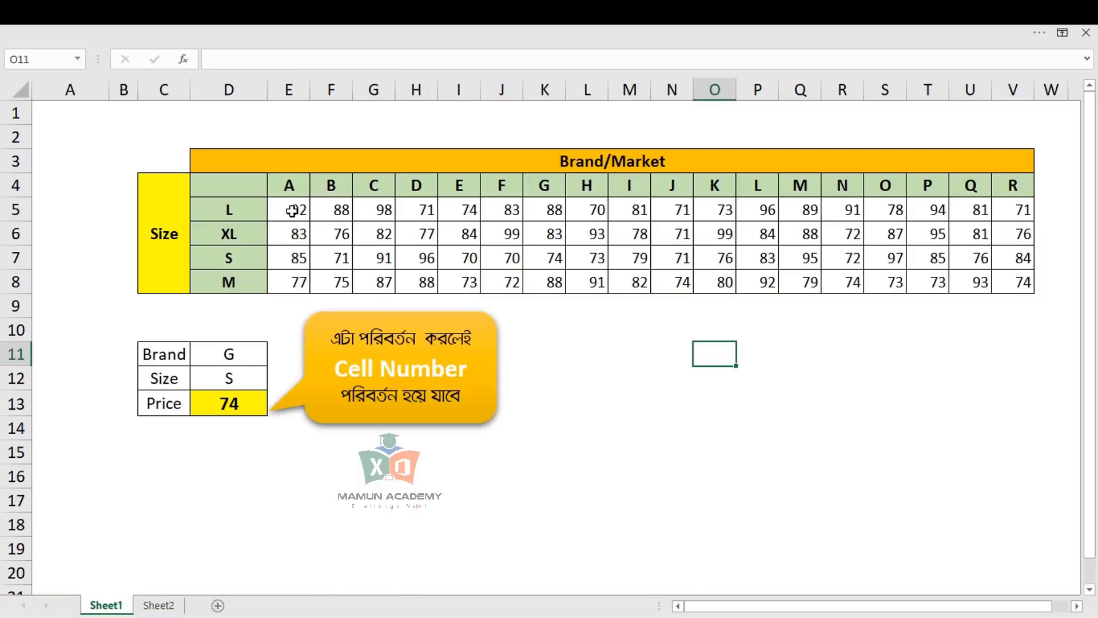
{"action": "left_click", "coordinate": [331, 305]}
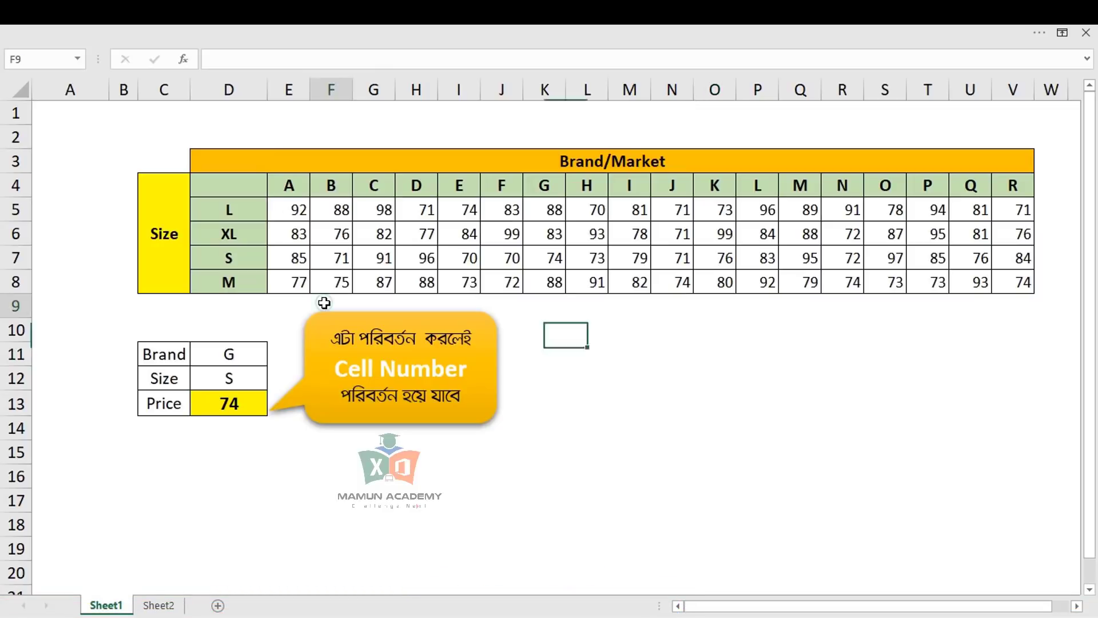
{"action": "left_click", "coordinate": [627, 337]}
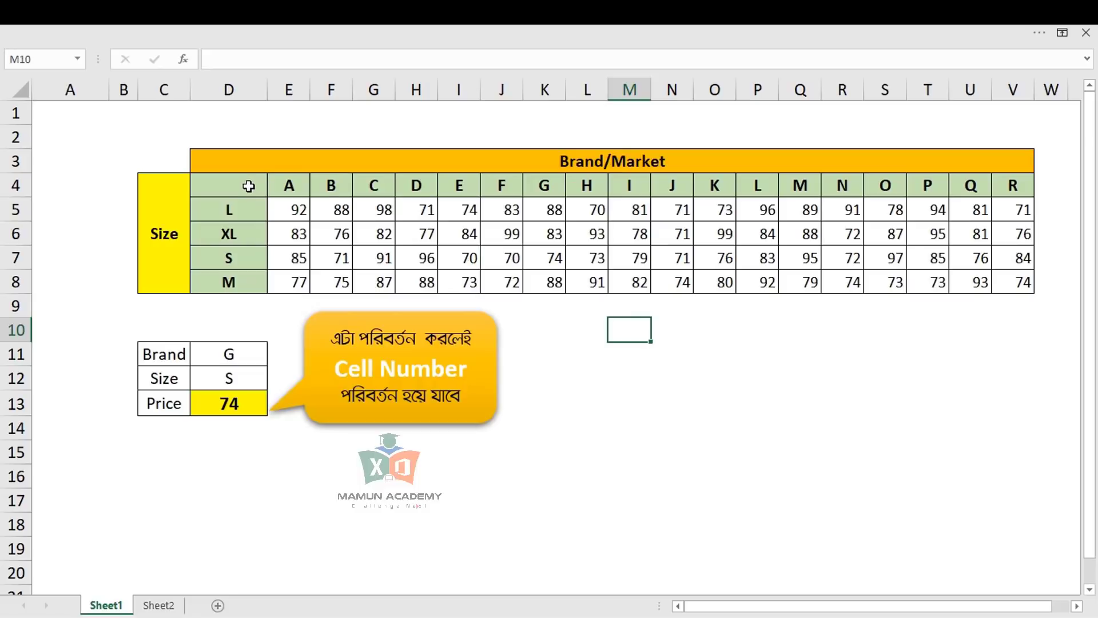
{"action": "left_click_drag", "start_coordinate": [249, 186], "coordinate": [1015, 282]}
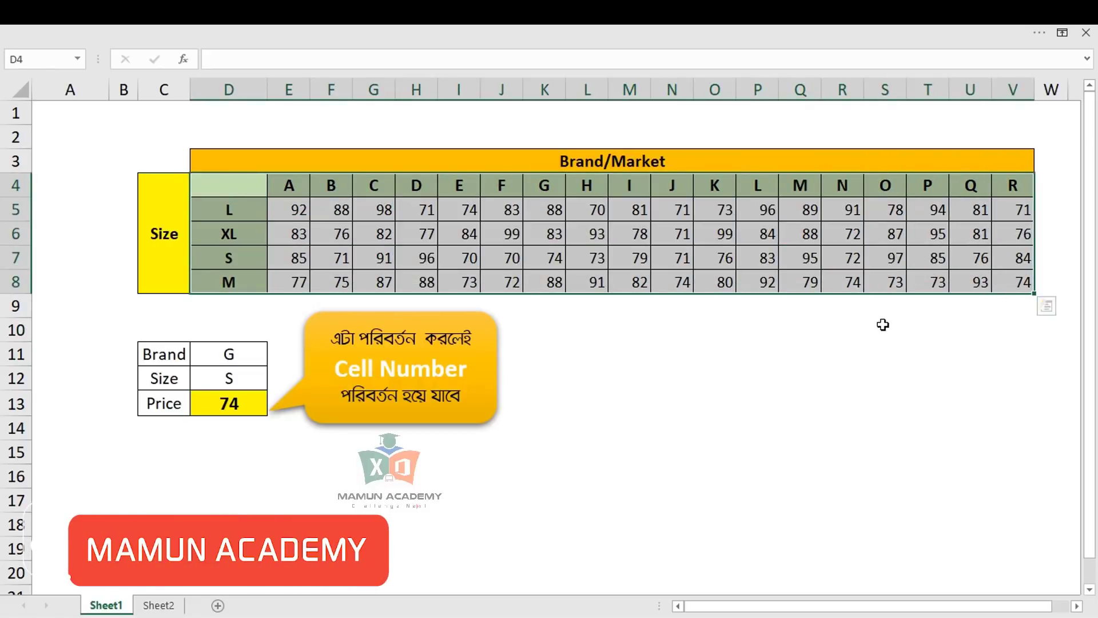
{"action": "left_click", "coordinate": [732, 427]}
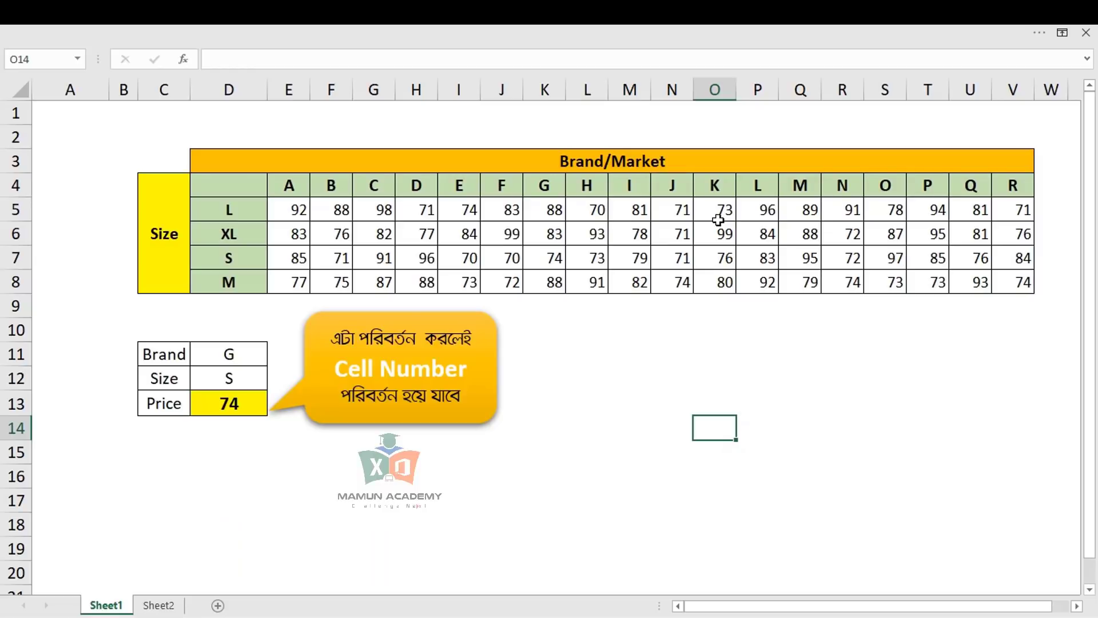
{"action": "left_click_drag", "start_coordinate": [501, 354], "coordinate": [691, 372]}
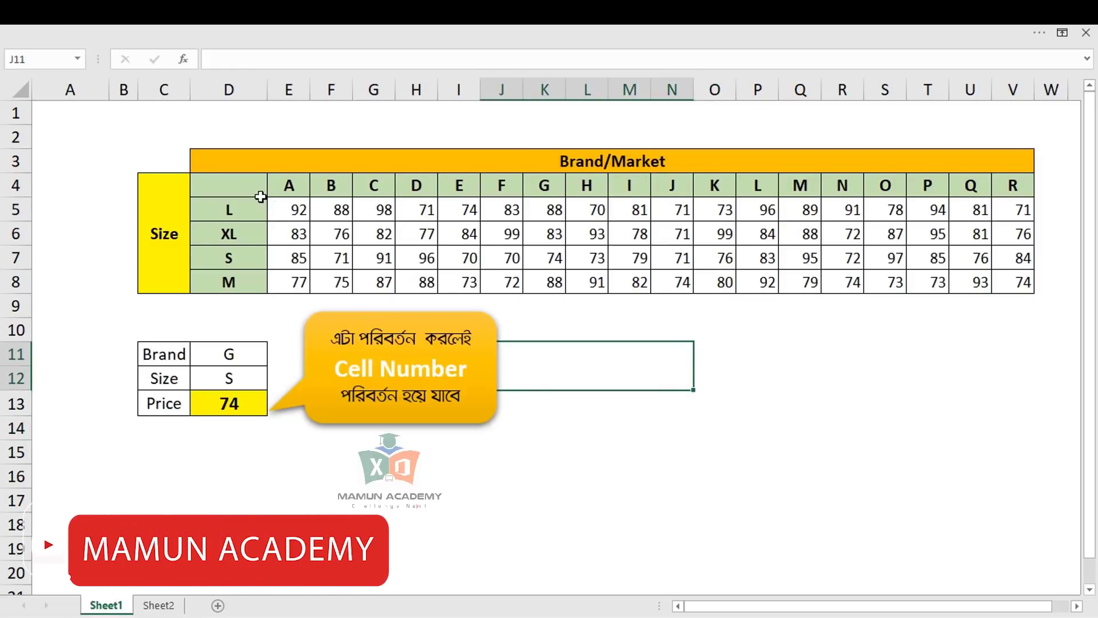
{"action": "left_click_drag", "start_coordinate": [260, 197], "coordinate": [1015, 183]}
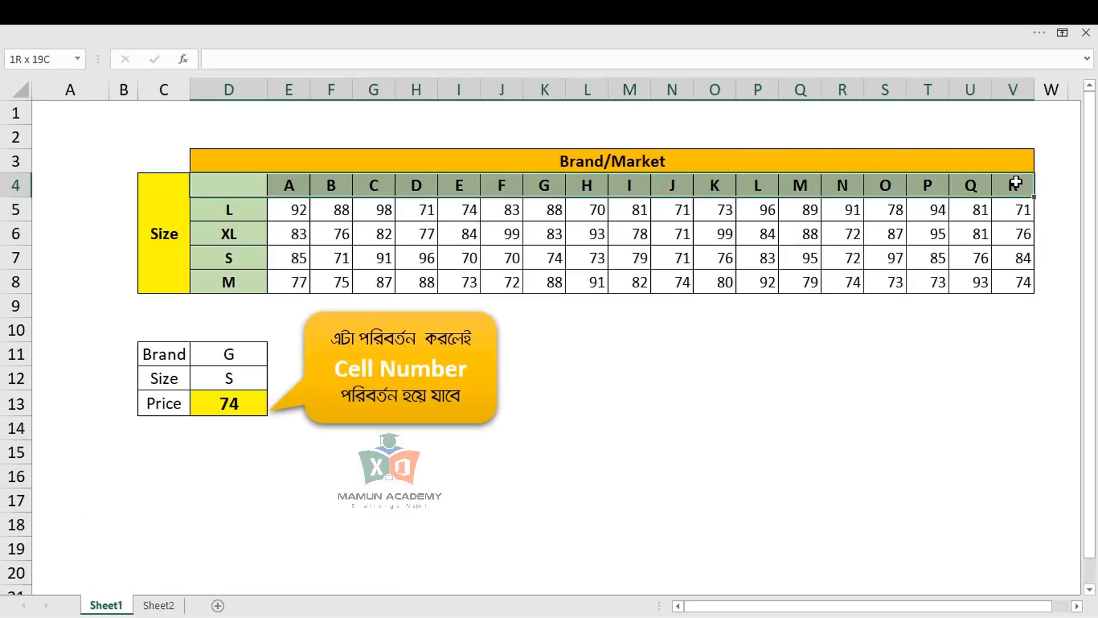
{"action": "left_click", "coordinate": [231, 352]}
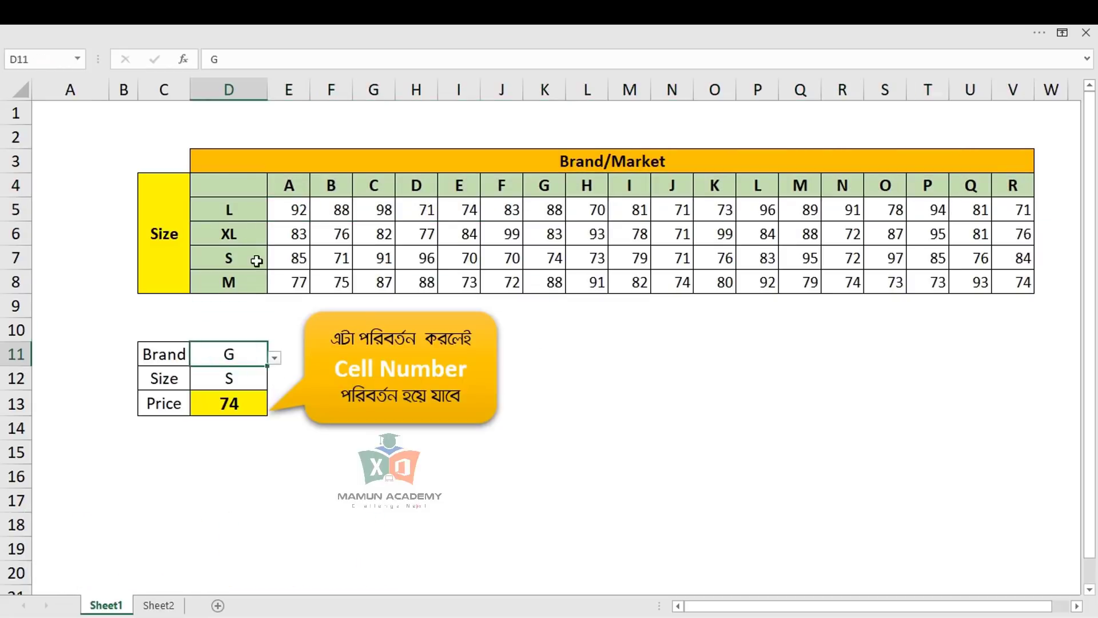
{"action": "left_click_drag", "start_coordinate": [249, 208], "coordinate": [255, 280]}
{"action": "left_click", "coordinate": [232, 208]}
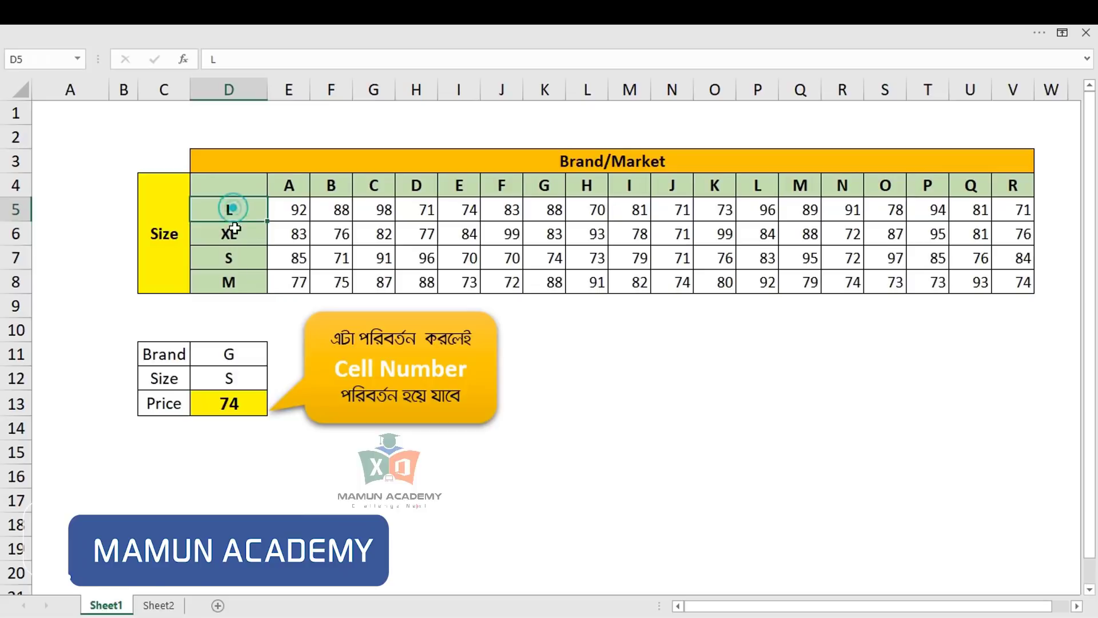
{"action": "left_click", "coordinate": [243, 268]}
{"action": "left_click", "coordinate": [229, 237]}
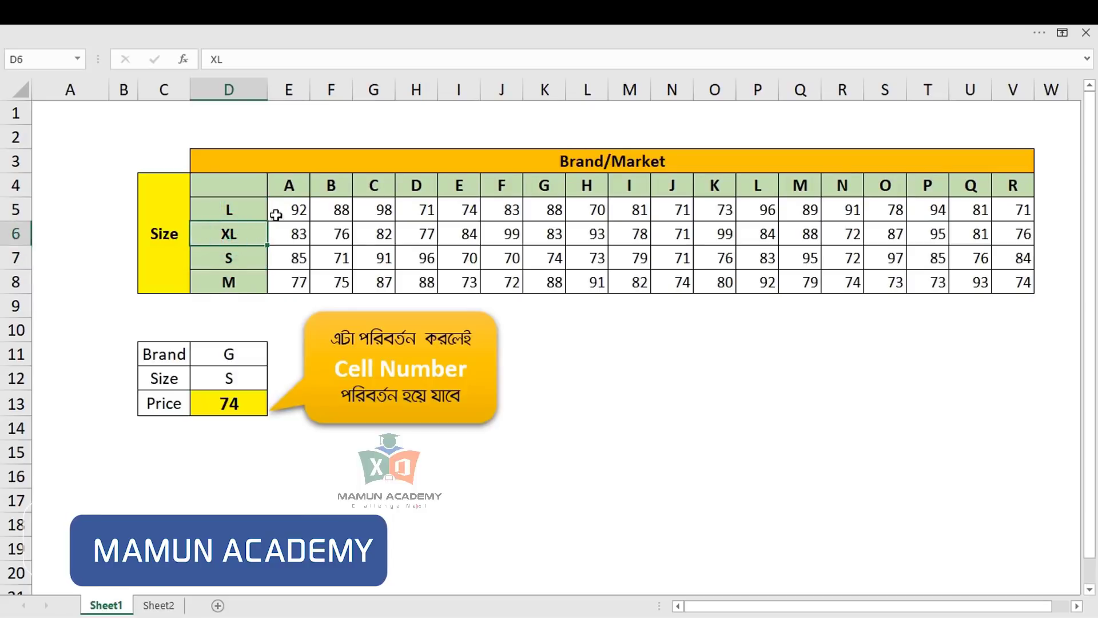
{"action": "left_click", "coordinate": [294, 185]}
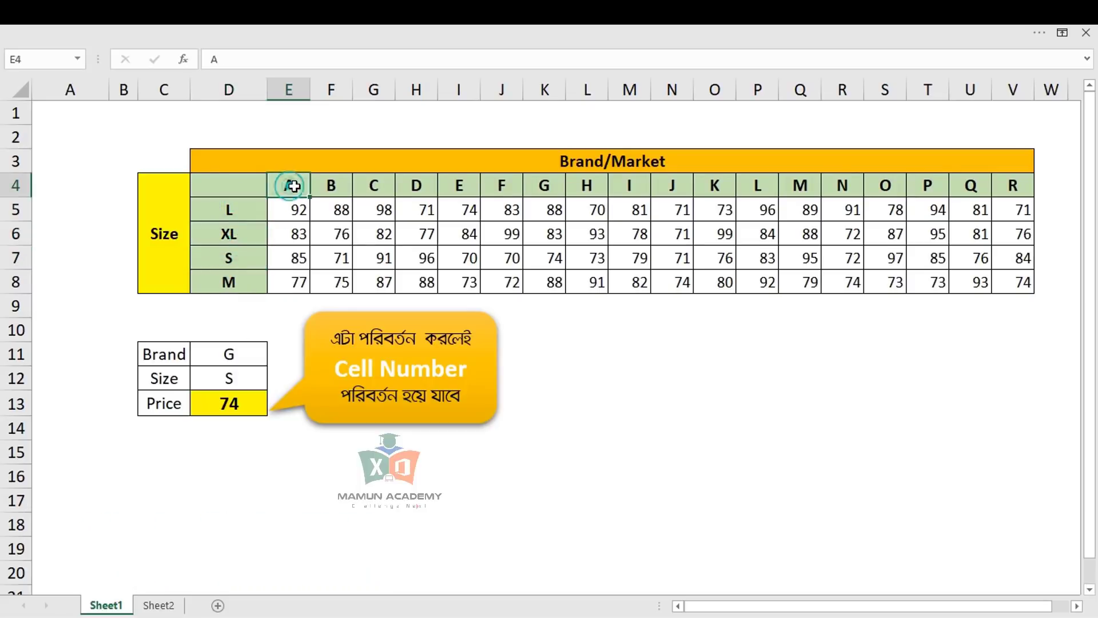
Trace the selected Brand G and Size S through column K and row 7 to their matching price cell
{"action": "left_click", "coordinate": [241, 357]}
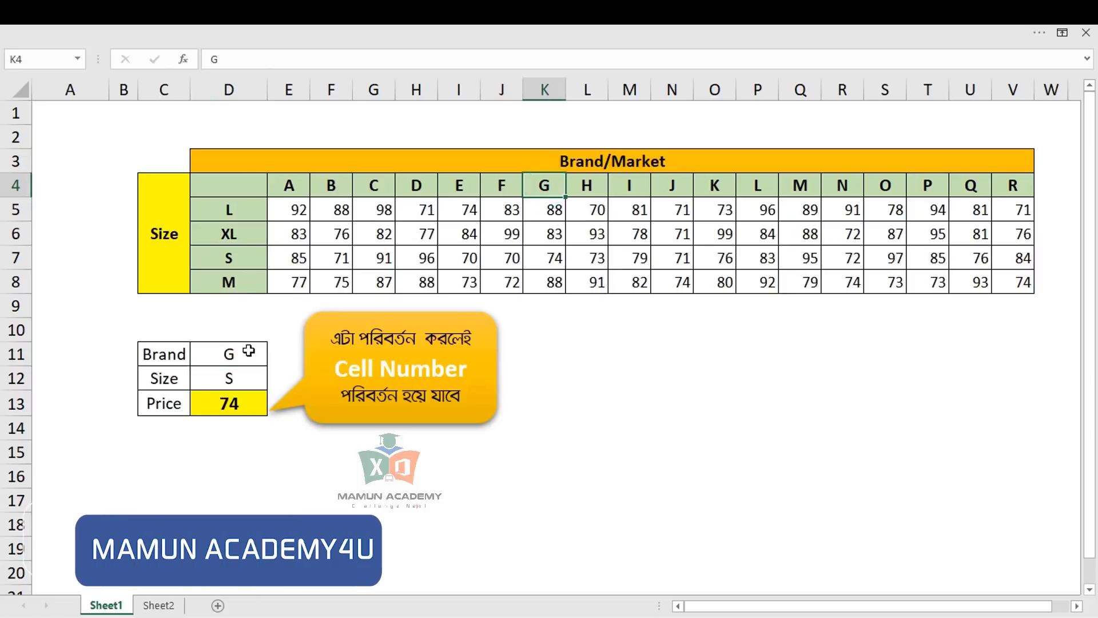
{"action": "left_click", "coordinate": [249, 353]}
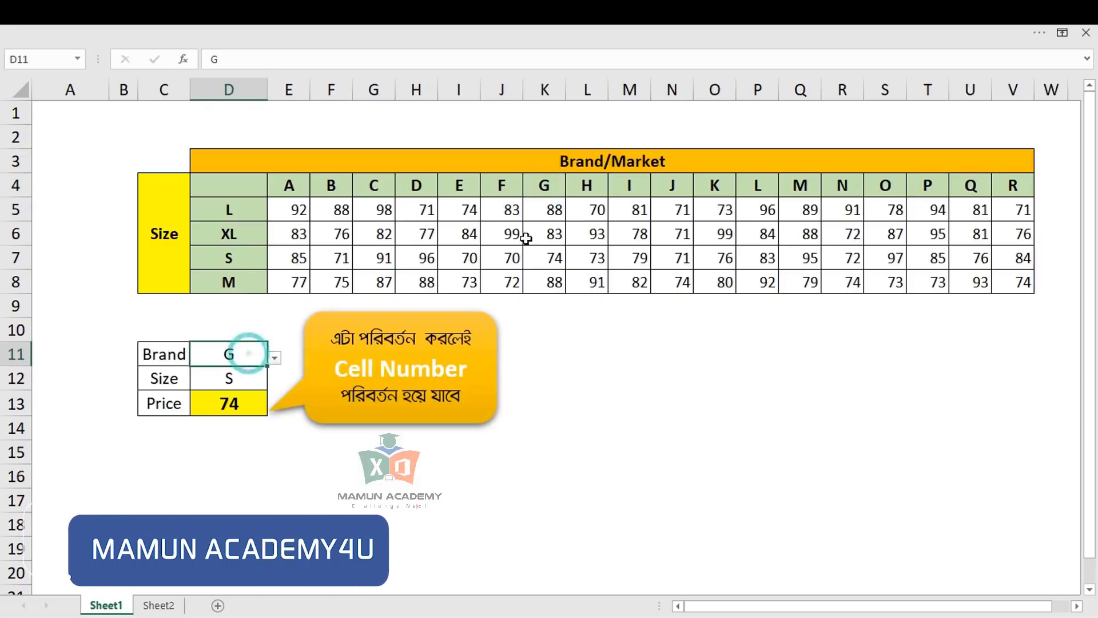
{"action": "left_click", "coordinate": [545, 90]}
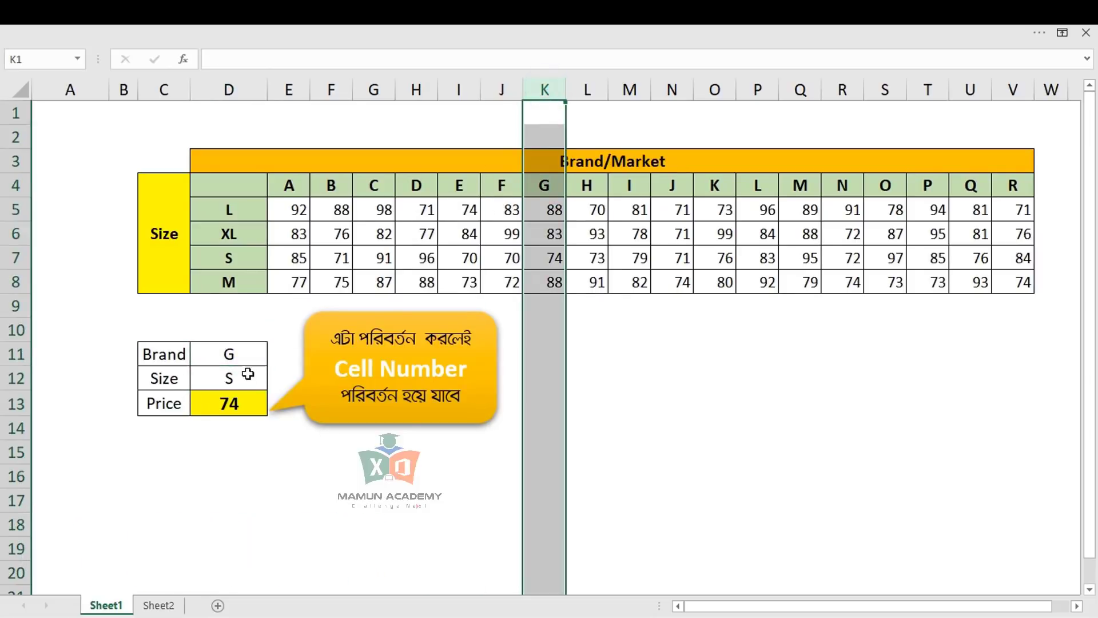
{"action": "left_click", "coordinate": [12, 256]}
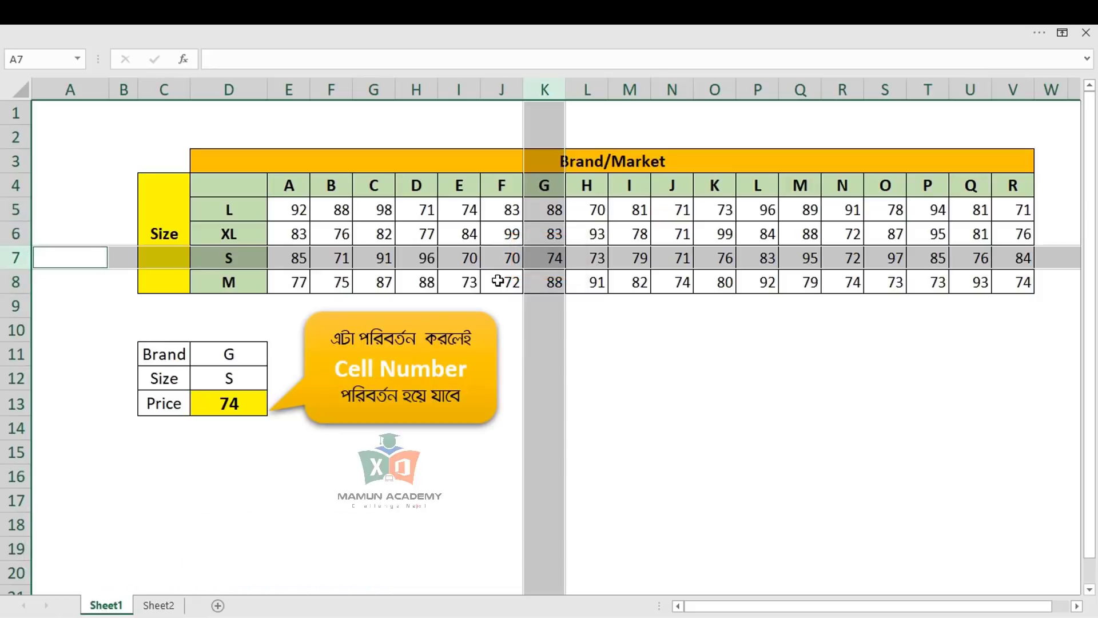
{"action": "left_click", "coordinate": [550, 257]}
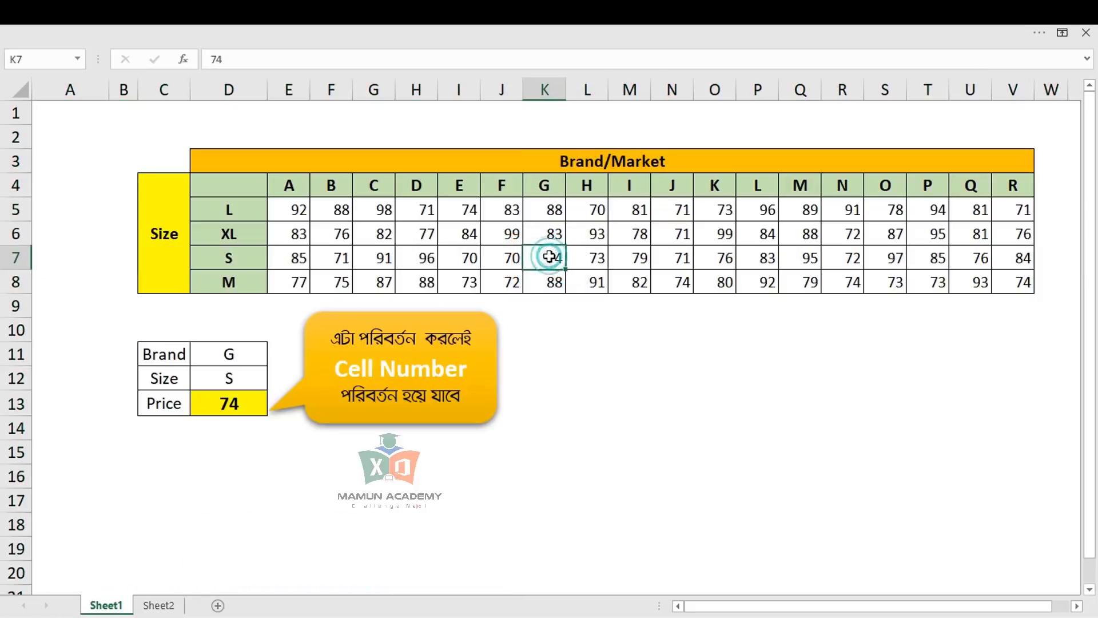
Set the Brand in D11 to I and check its matching column in the price table
{"action": "left_click", "coordinate": [228, 354]}
{"action": "left_click", "coordinate": [275, 358]}
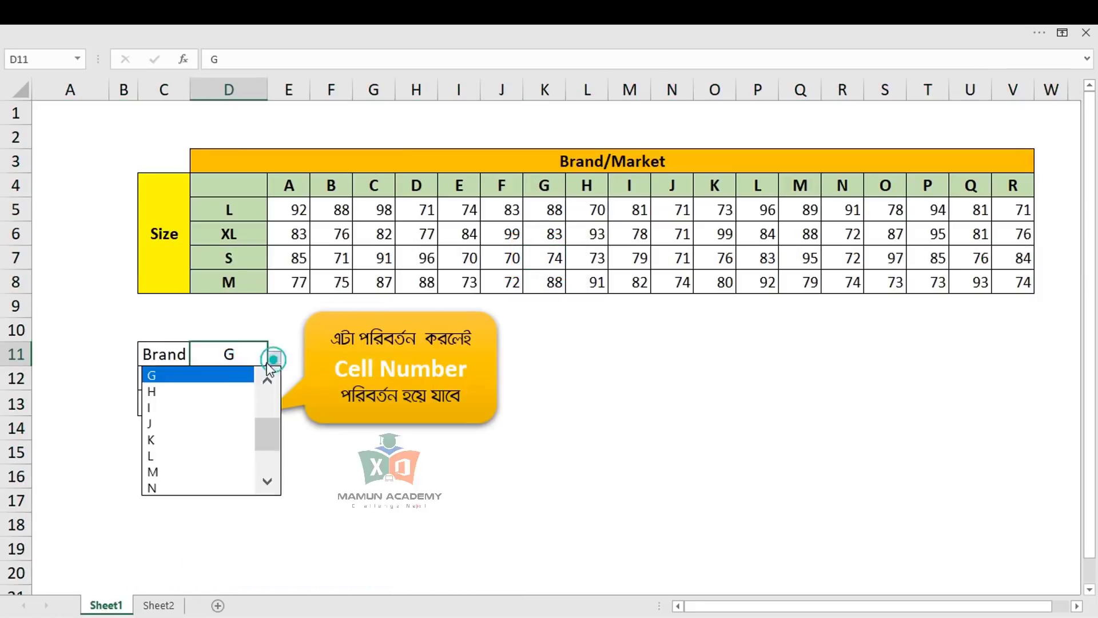
{"action": "left_click", "coordinate": [190, 407]}
{"action": "left_click", "coordinate": [642, 89]}
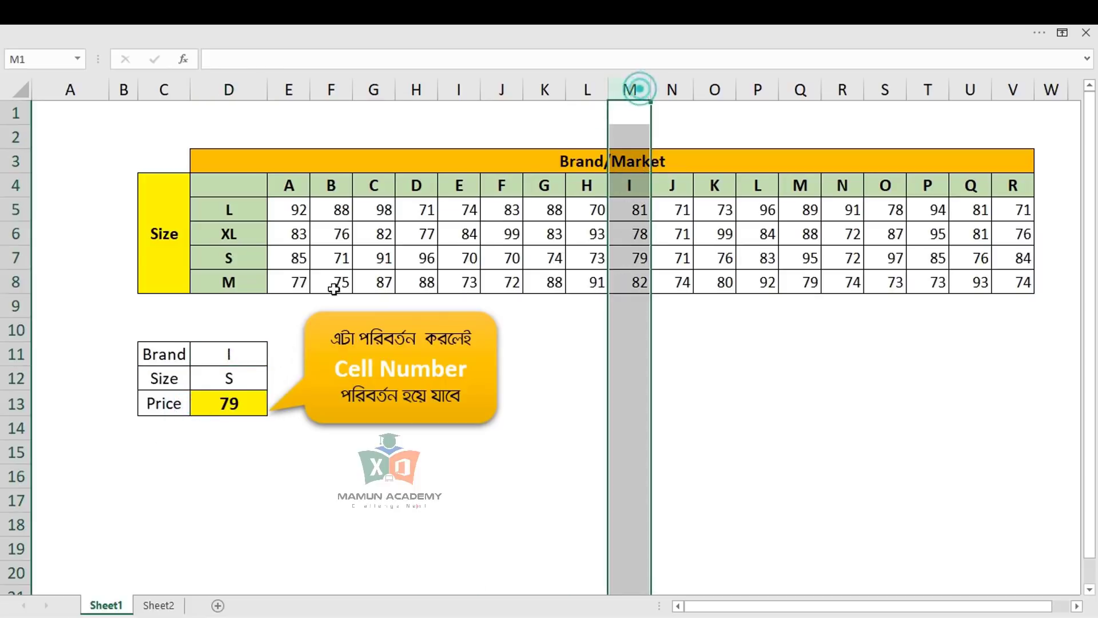
Set the Size in D12 to XL and trace the matching column M and row 6 in the price table
{"action": "left_click", "coordinate": [228, 379]}
{"action": "left_click", "coordinate": [274, 382]}
{"action": "left_click", "coordinate": [197, 424]}
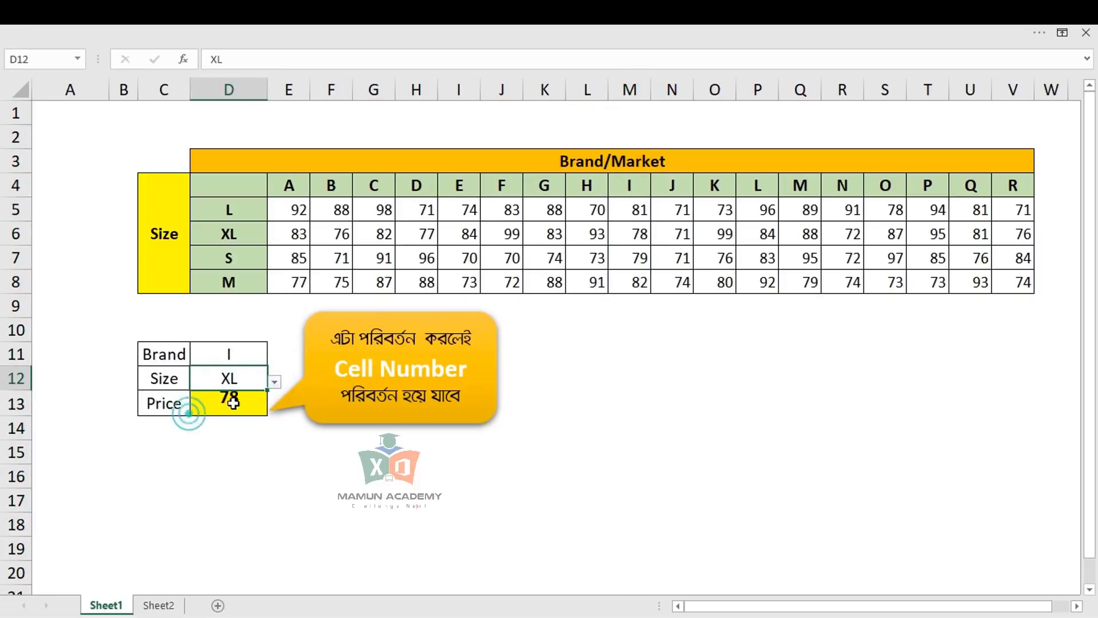
{"action": "left_click", "coordinate": [633, 89]}
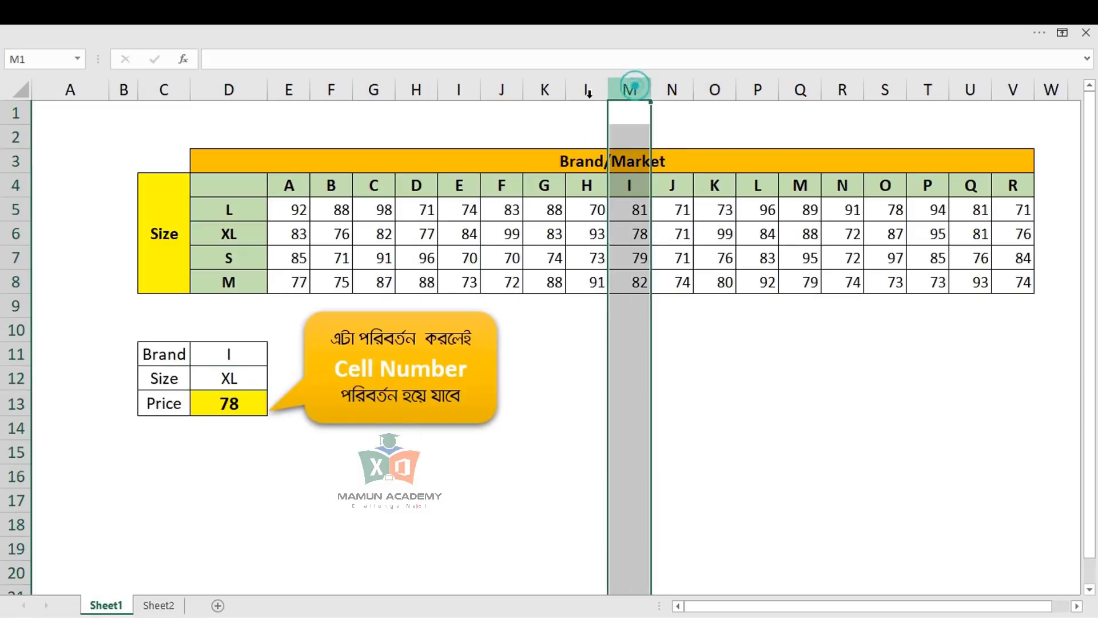
{"action": "left_click", "coordinate": [11, 233], "text": "ctrl"}
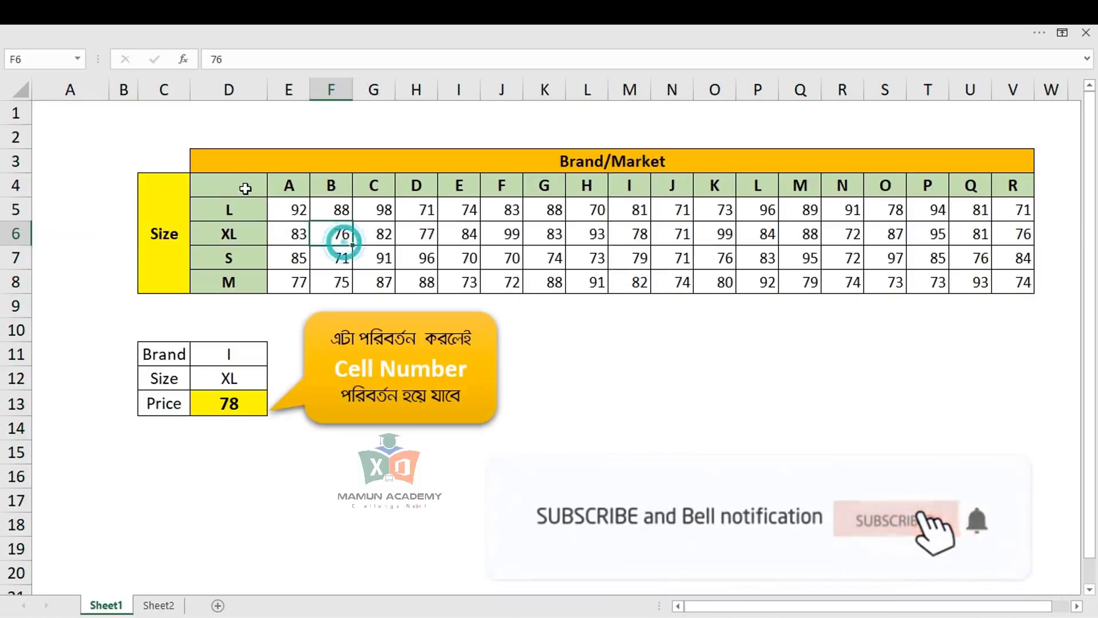
Select the price table range D4:V8, including its brand header row and size labels
{"action": "left_click_drag", "start_coordinate": [232, 184], "coordinate": [1000, 277]}
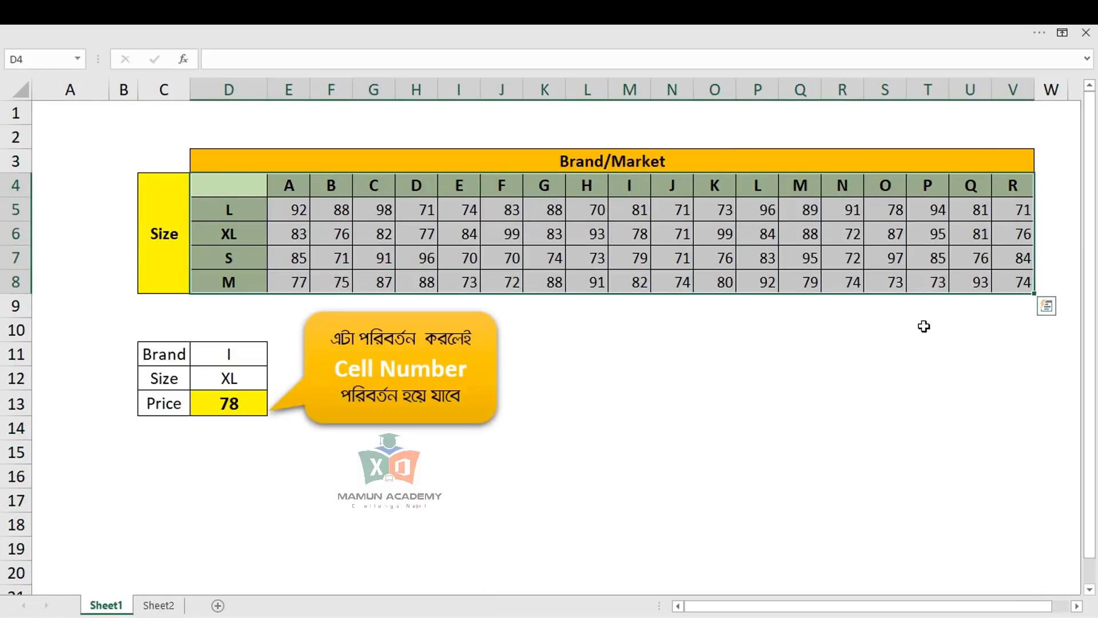
{"action": "left_click", "coordinate": [327, 26]}
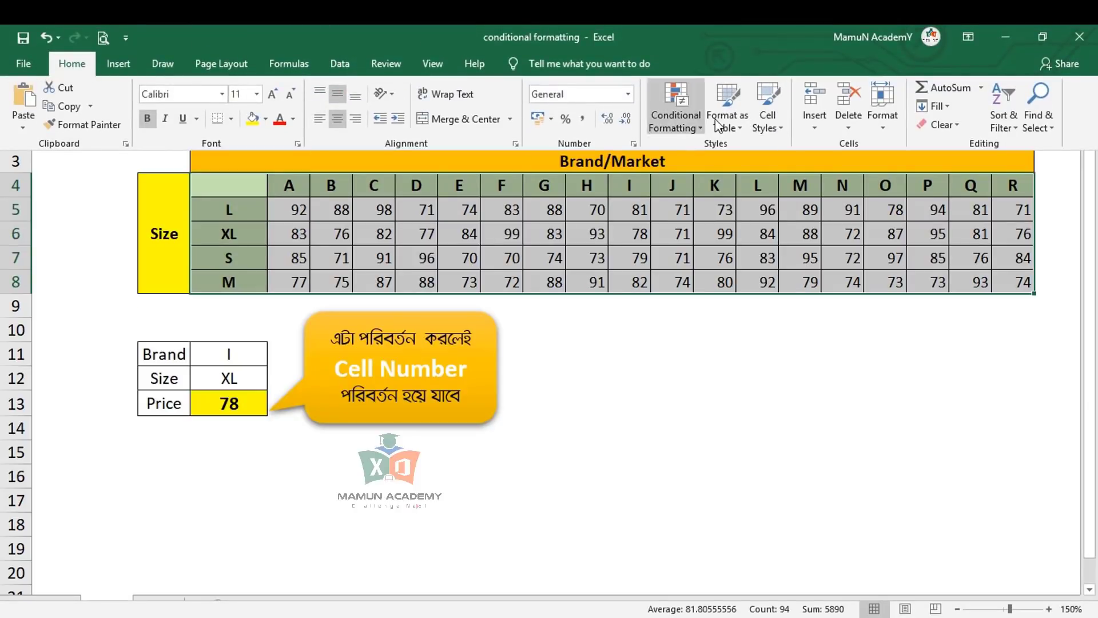
{"action": "left_click", "coordinate": [695, 114]}
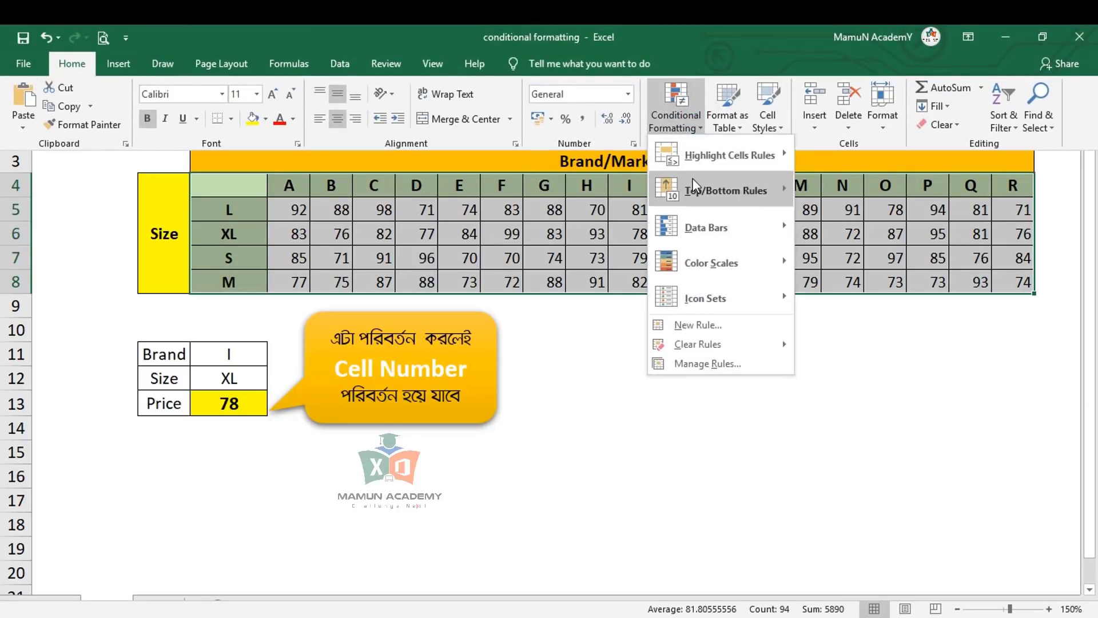
{"action": "left_click", "coordinate": [728, 324]}
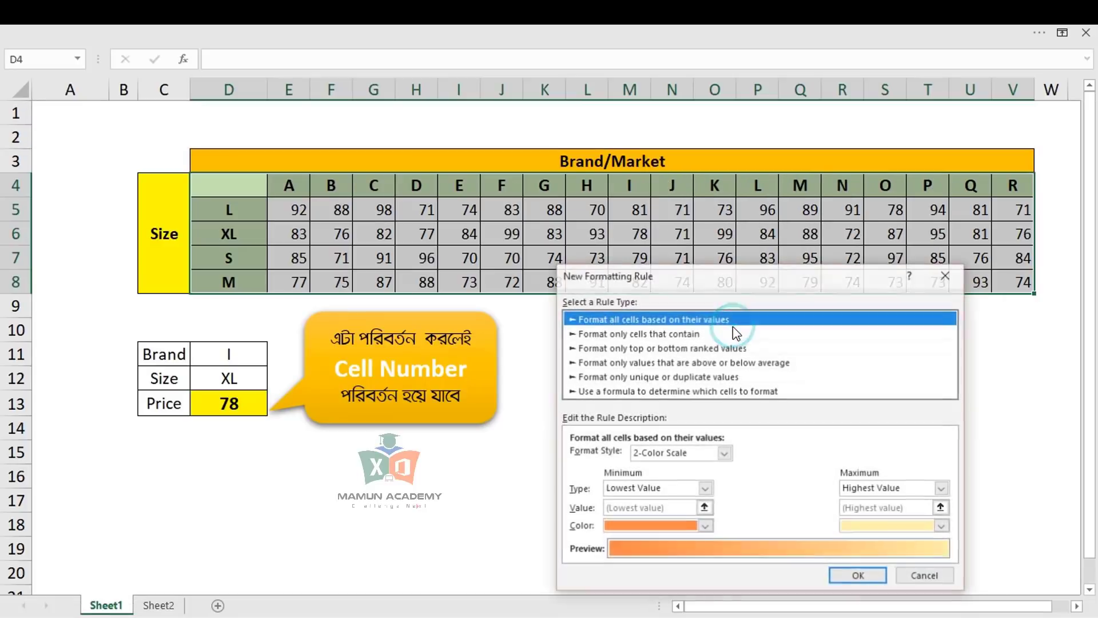
{"action": "left_click", "coordinate": [680, 395]}
{"action": "left_click_drag", "start_coordinate": [725, 279], "coordinate": [771, 167]}
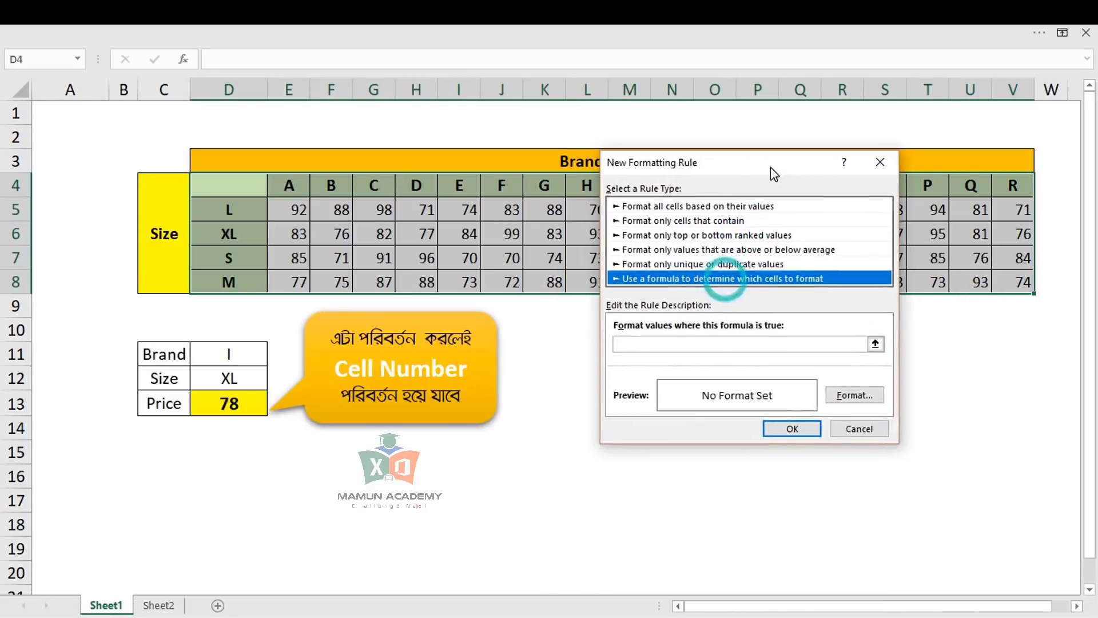
{"action": "left_click", "coordinate": [858, 429]}
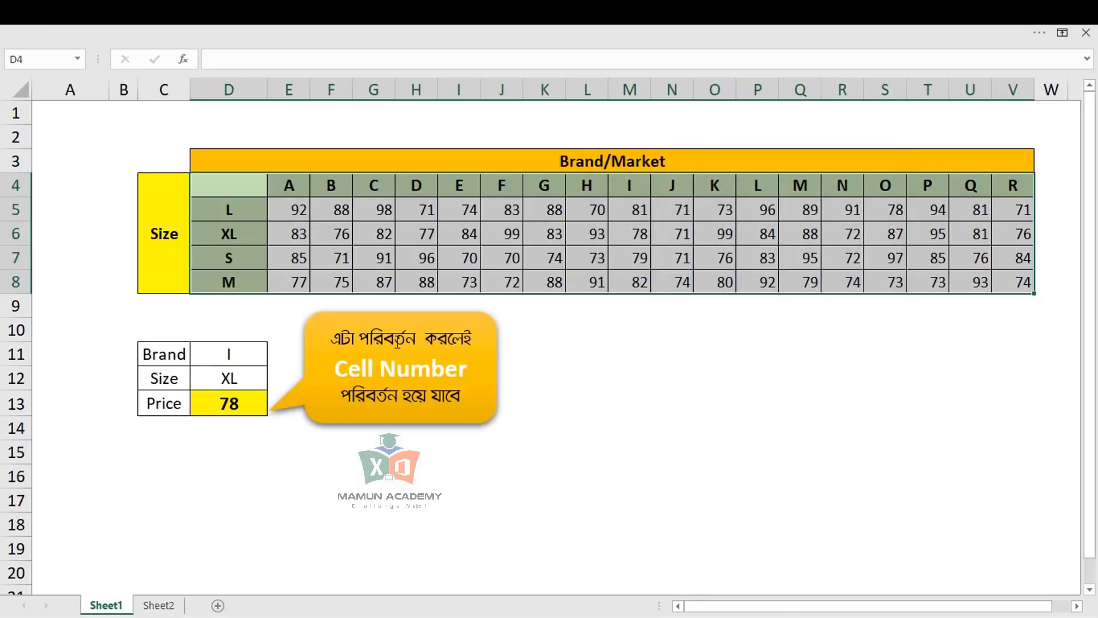
From the Conditional Formatting Rules Manager, start a new rule for D4:V8 that uses a formula to determine which cells to format
{"action": "key", "text": "alt+o"}
{"action": "key", "text": "d"}
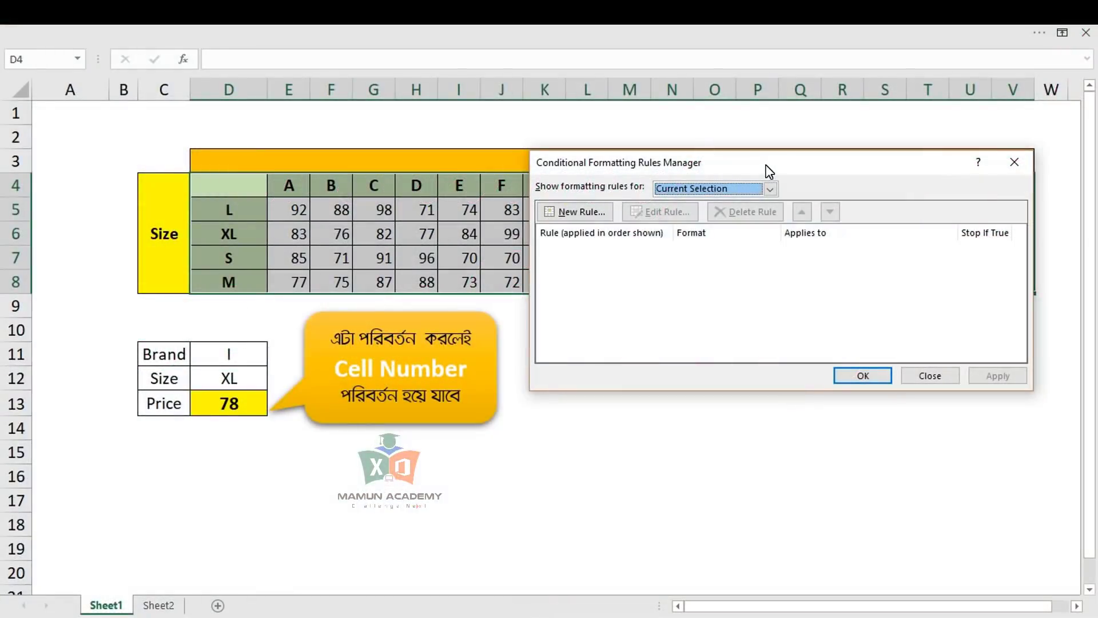
{"action": "left_click_drag", "start_coordinate": [768, 170], "coordinate": [765, 196]}
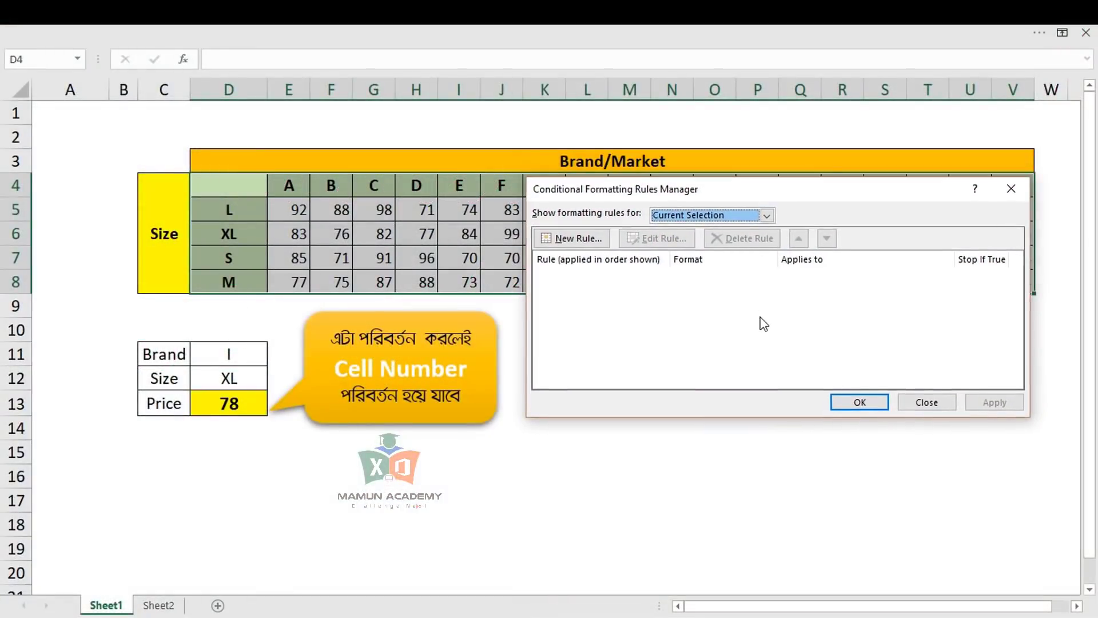
{"action": "left_click", "coordinate": [585, 238]}
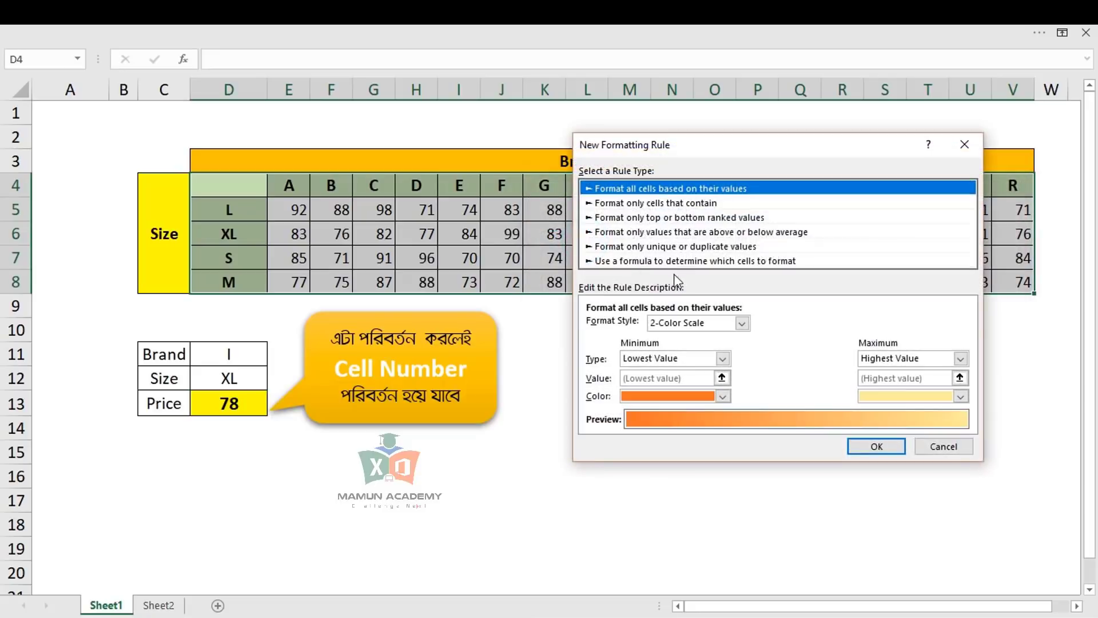
{"action": "left_click", "coordinate": [679, 260]}
{"action": "left_click", "coordinate": [714, 327]}
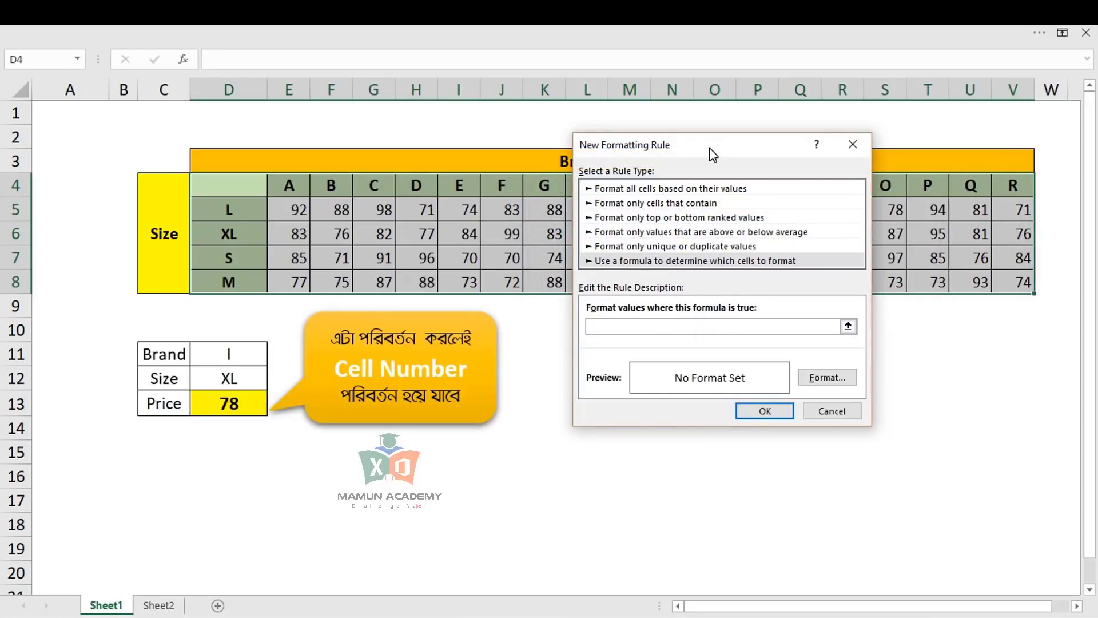
{"action": "left_click_drag", "start_coordinate": [709, 148], "coordinate": [723, 232]}
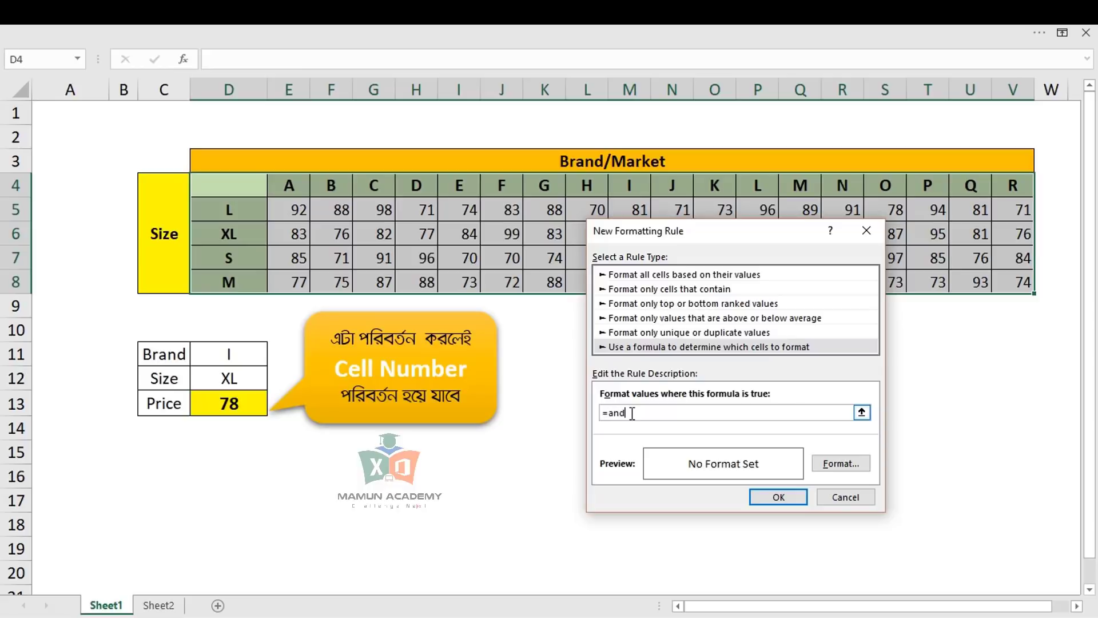
Begin the rule's formula with the Brand condition =and($D$11=D$4, keeping only the row of D4 absolute
{"action": "type", "text": "("}
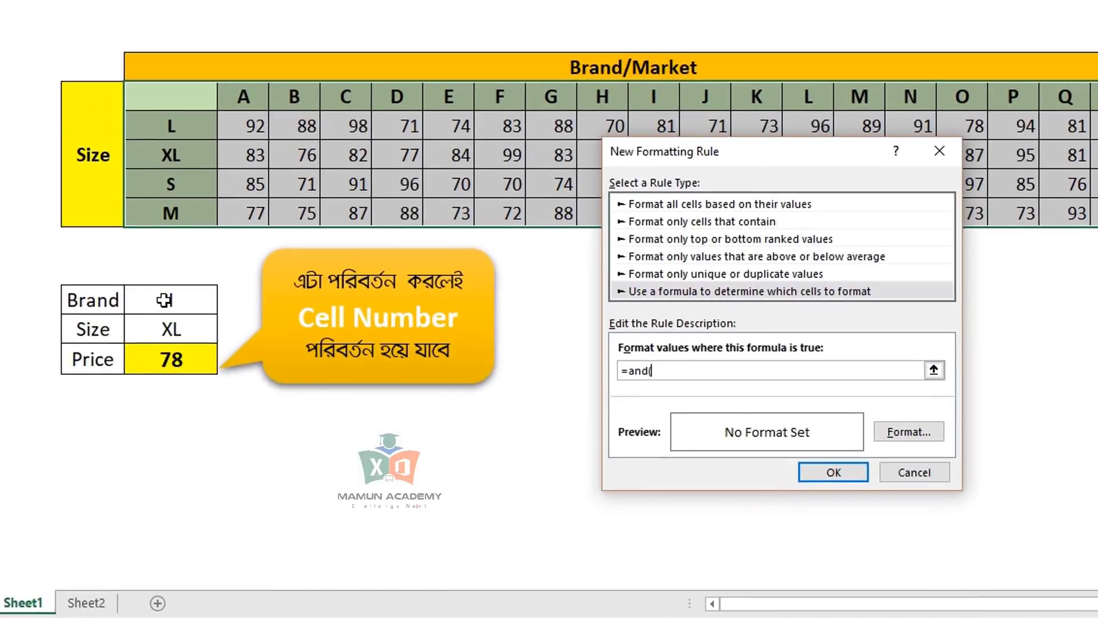
{"action": "left_click", "coordinate": [223, 354]}
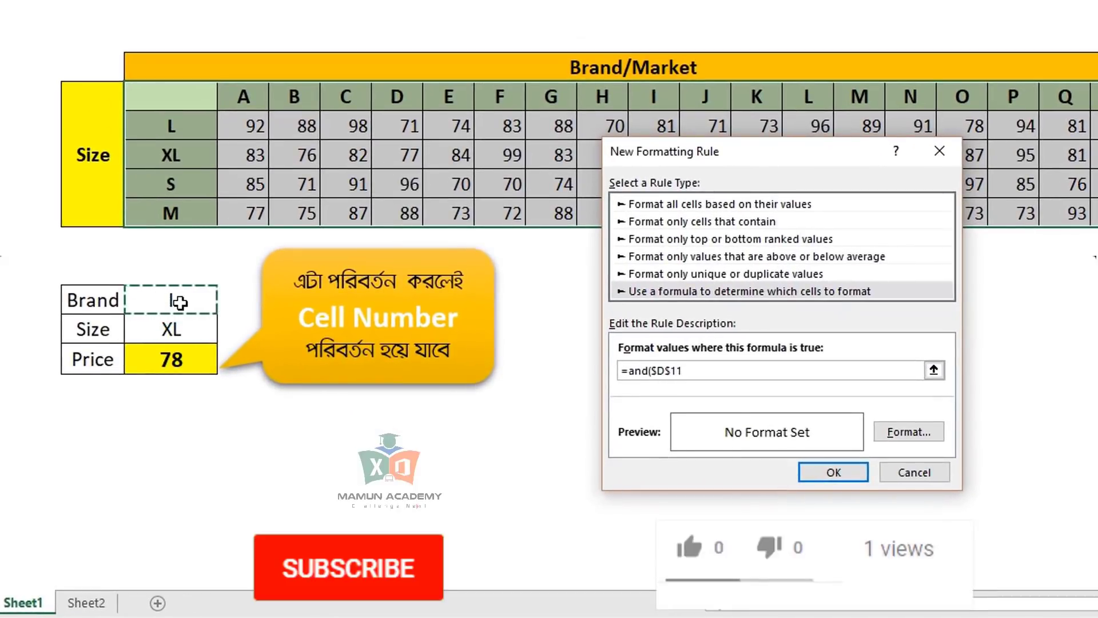
{"action": "type", "text": "="}
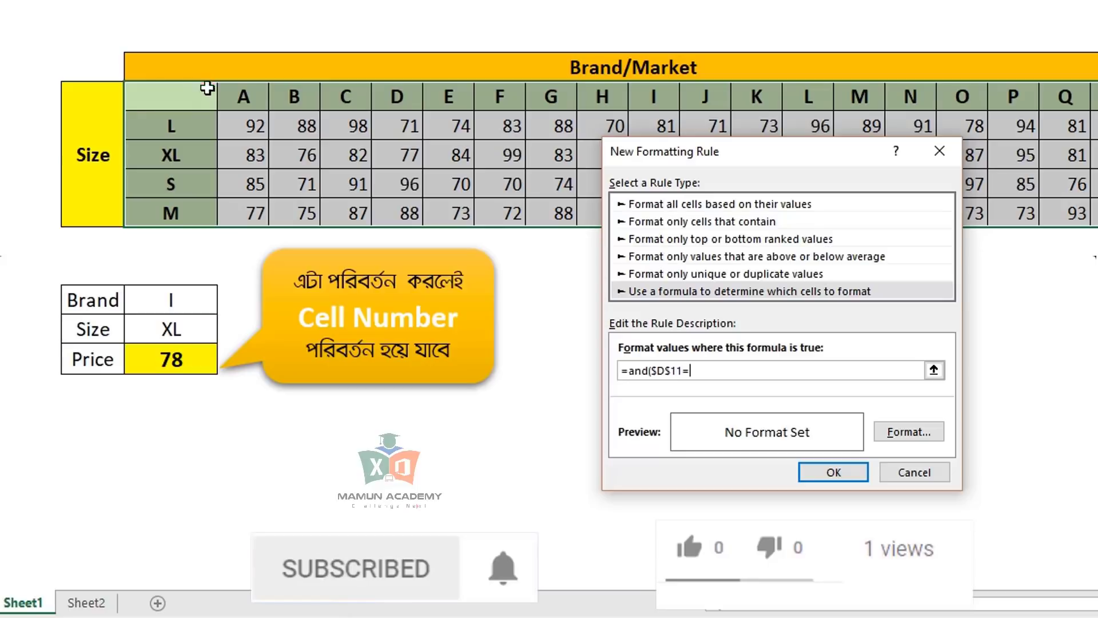
{"action": "left_click", "coordinate": [201, 96]}
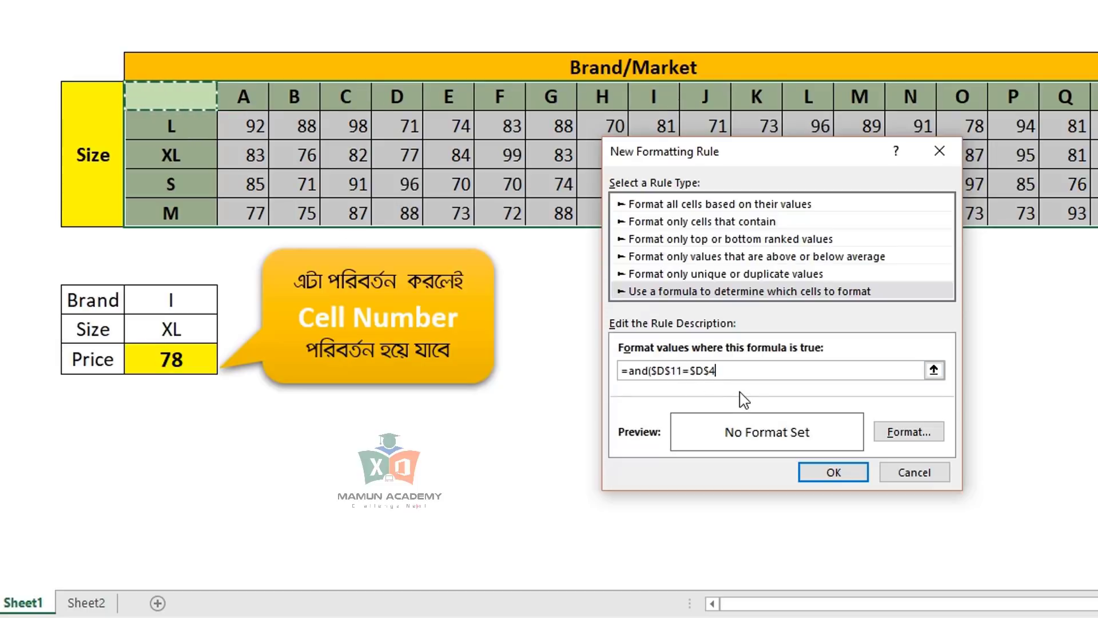
{"action": "key", "text": "F4"}
{"action": "left_click", "coordinate": [705, 372]}
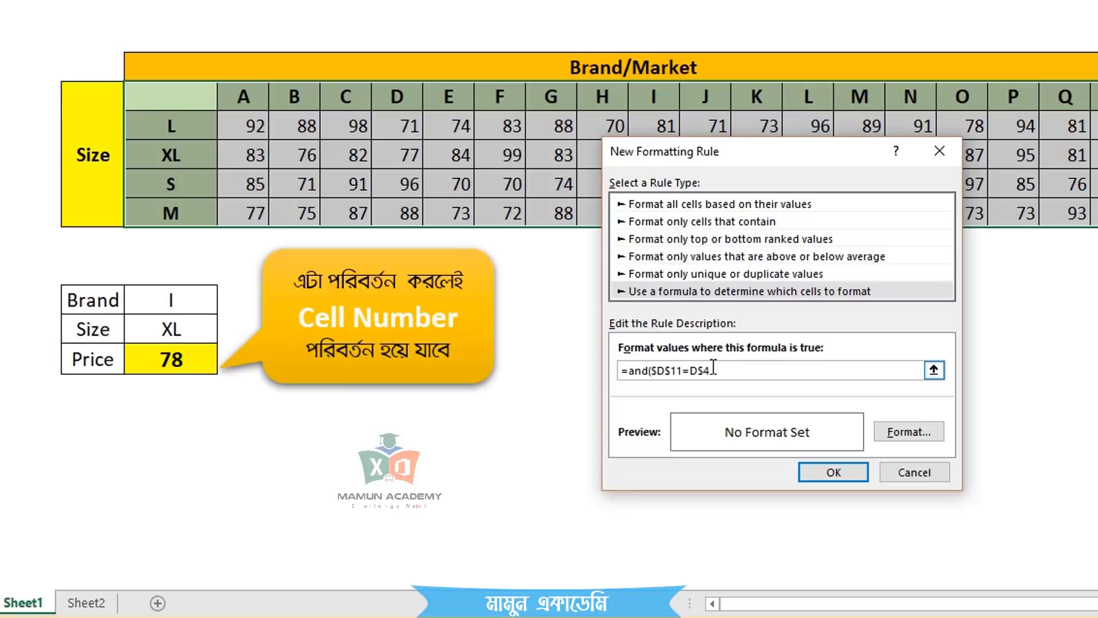
{"action": "left_click", "coordinate": [726, 371]}
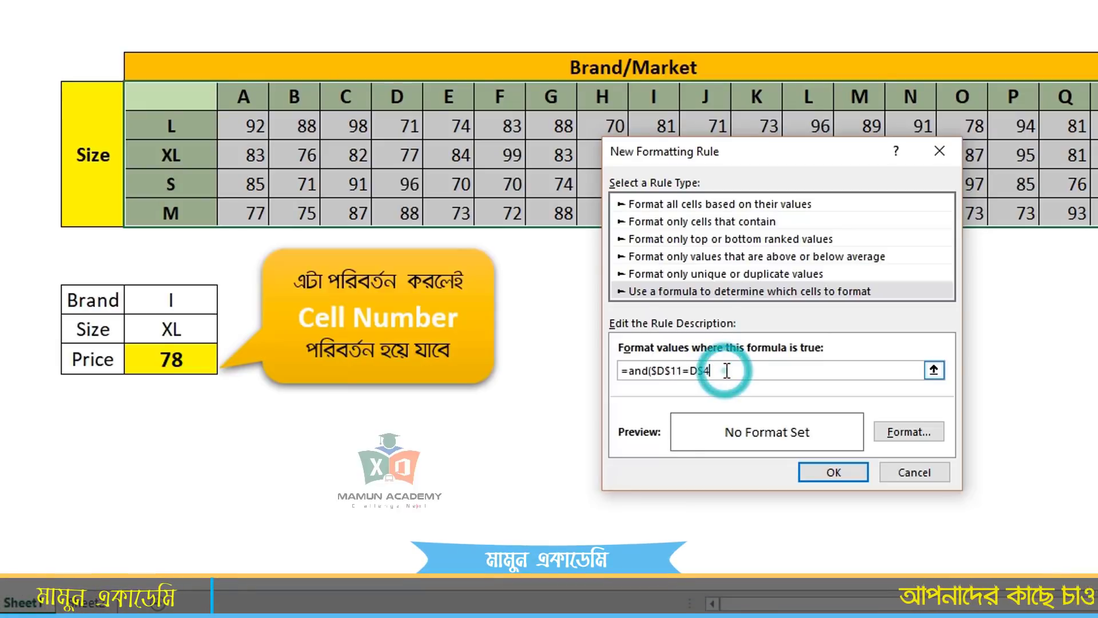
{"action": "left_click", "coordinate": [691, 369]}
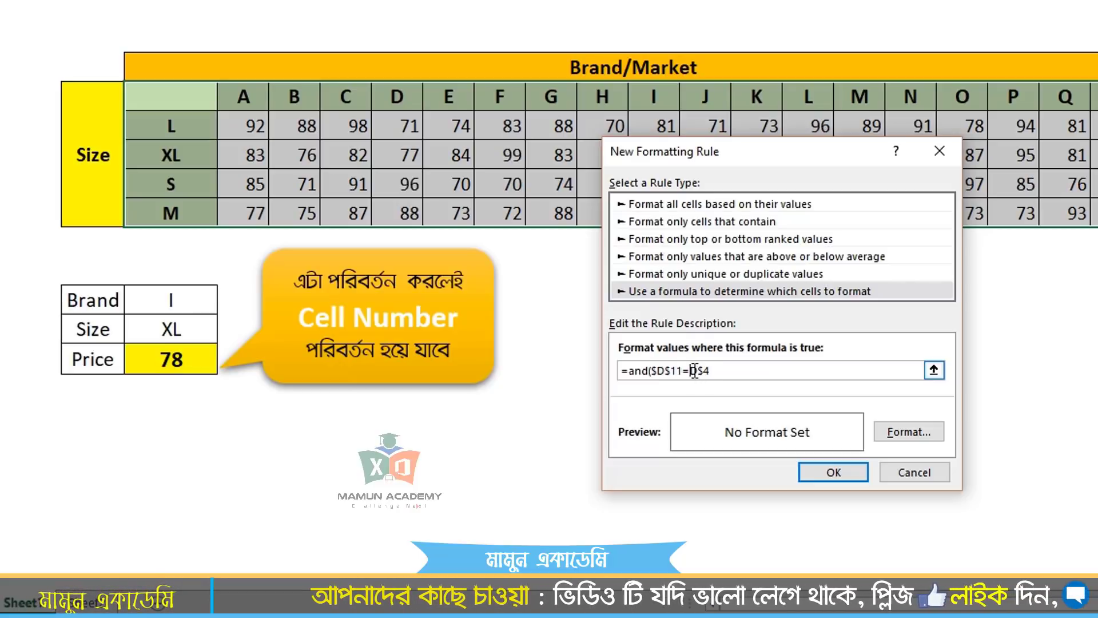
{"action": "left_click", "coordinate": [751, 370]}
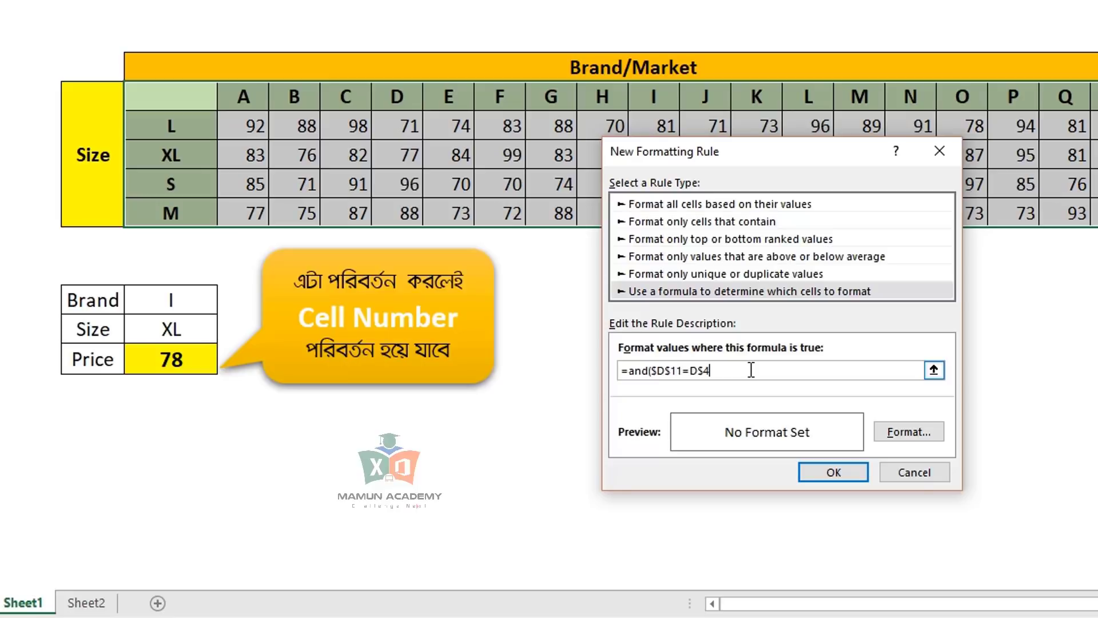
Add the Size condition $D$12=$D4 to the AND formula, keeping only the column of D4 absolute
{"action": "left_click", "coordinate": [185, 328]}
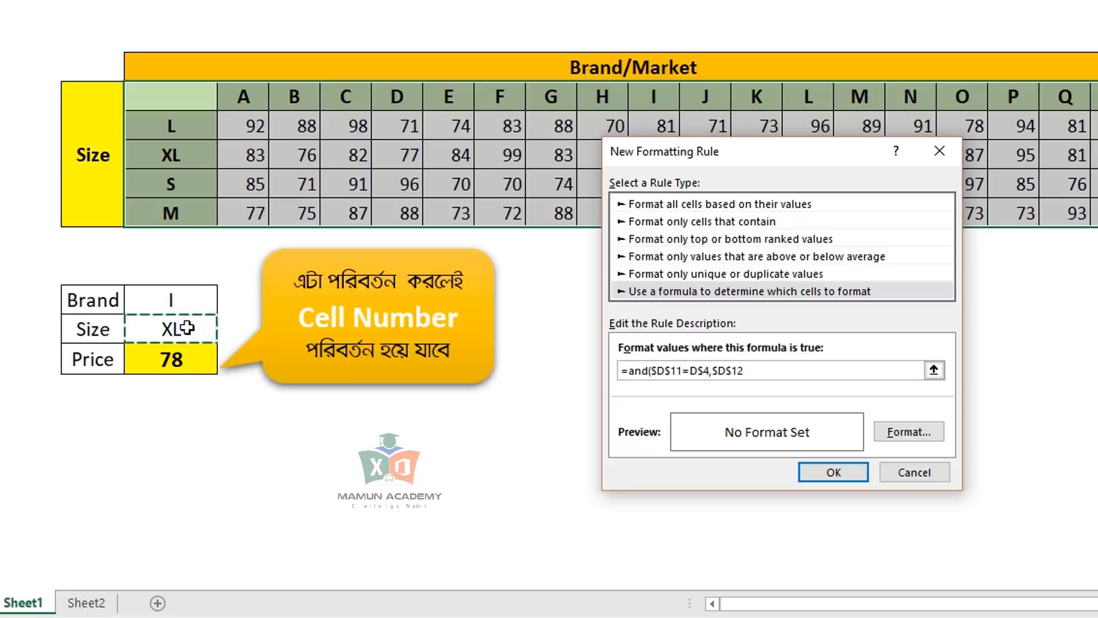
{"action": "type", "text": "="}
{"action": "left_click", "coordinate": [182, 100]}
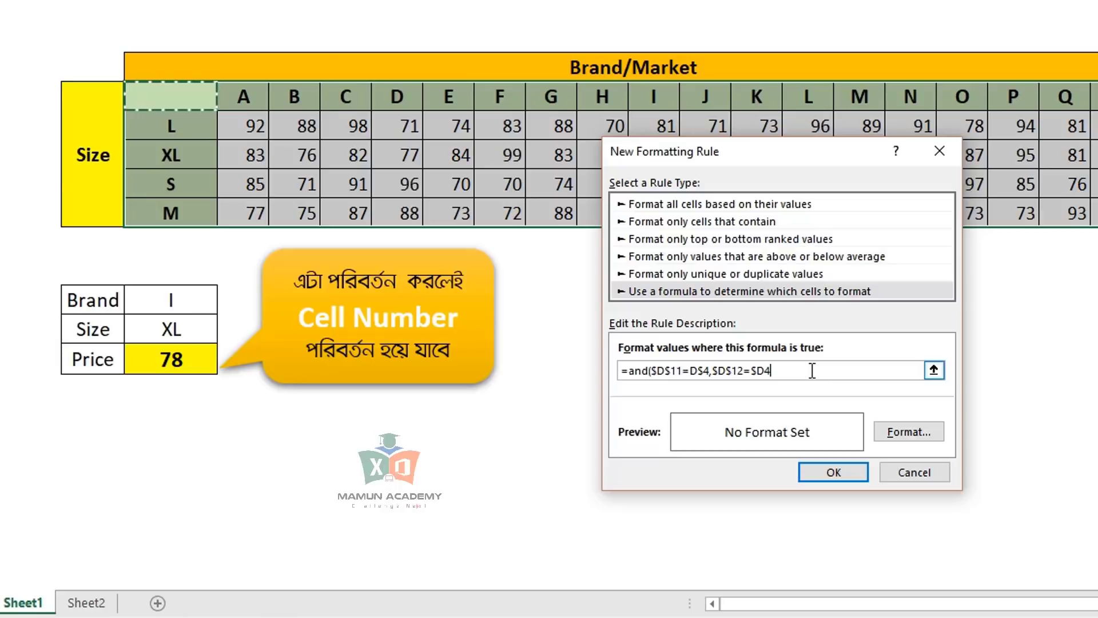
Add the Price condition $D$13=D4 with a fully relative D4 reference and close the AND formula's parenthesis
{"action": "type", "text": ","}
{"action": "left_click", "coordinate": [179, 358]}
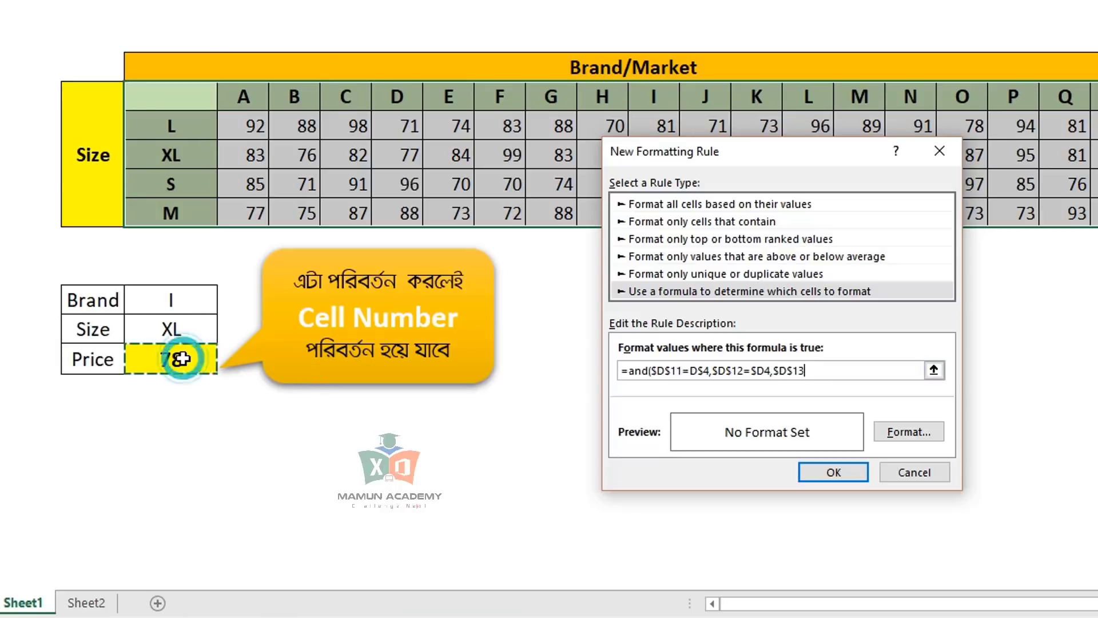
{"action": "type", "text": "="}
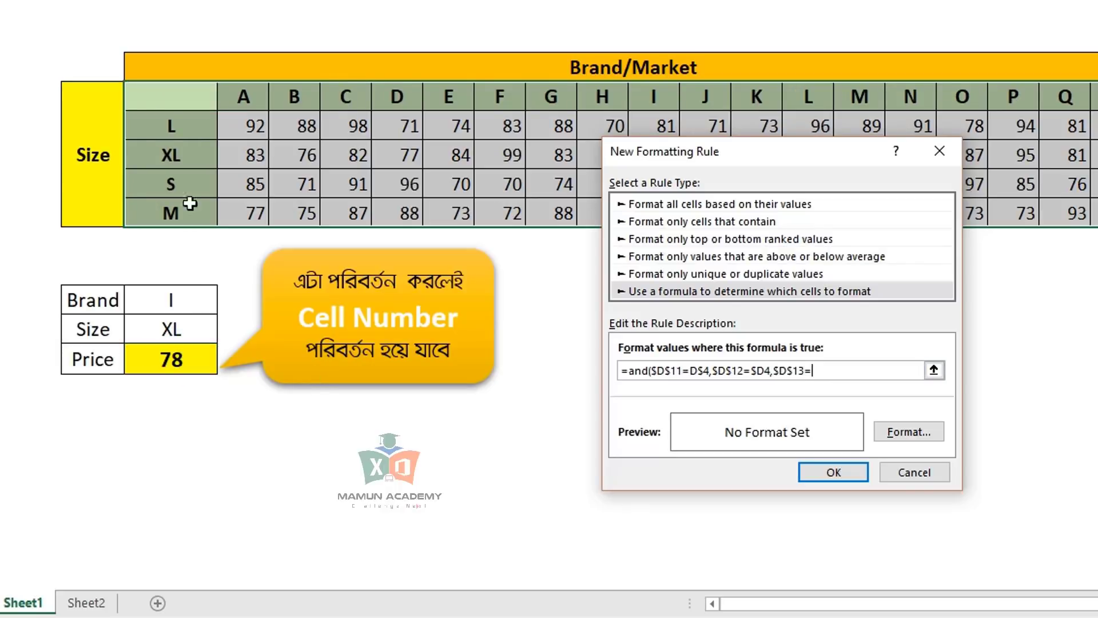
{"action": "left_click", "coordinate": [171, 105]}
{"action": "key", "text": "F4"}
{"action": "key", "text": "F4"}
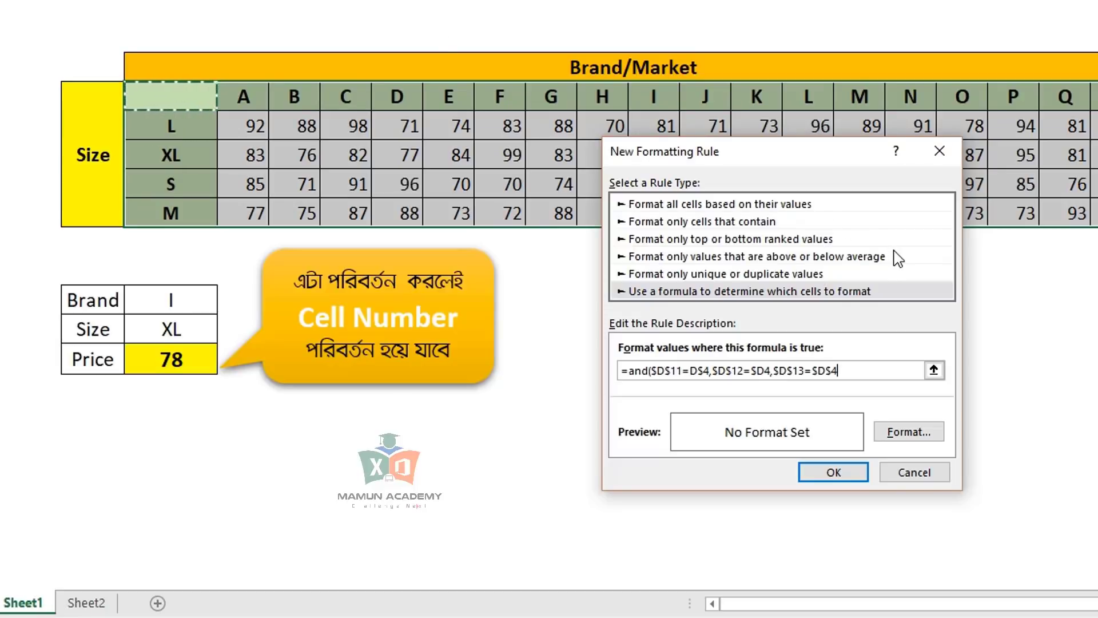
{"action": "key", "text": "F4"}
{"action": "key", "text": "F4"}
{"action": "key", "text": "F4"}
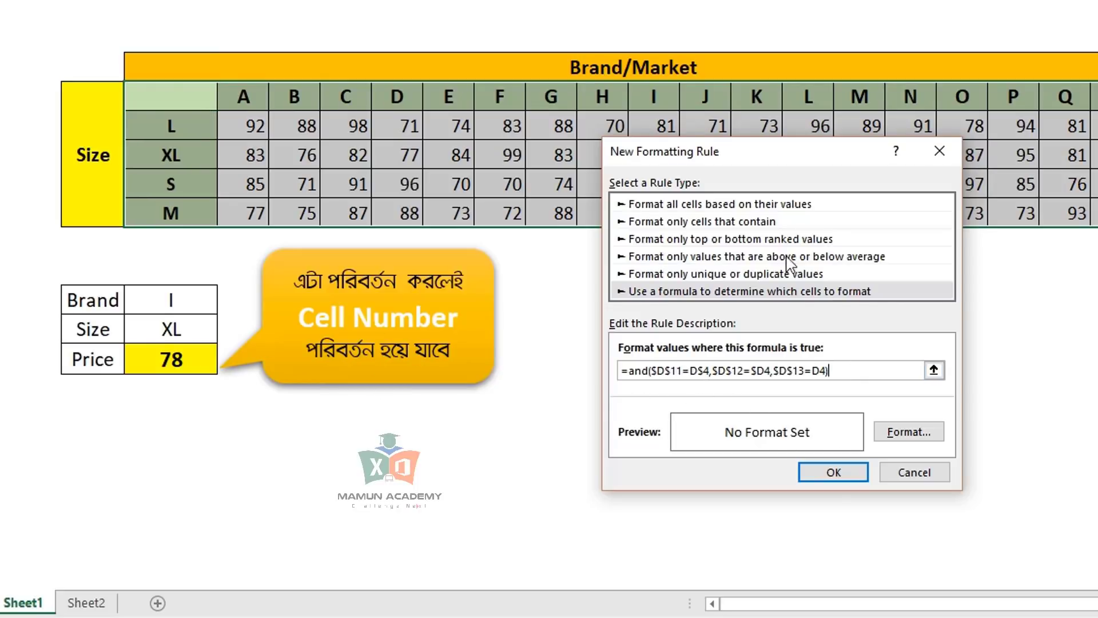
Open the cell format settings of the new formula rule and set the font style to Bold
{"action": "left_click_drag", "start_coordinate": [755, 162], "coordinate": [858, 99]}
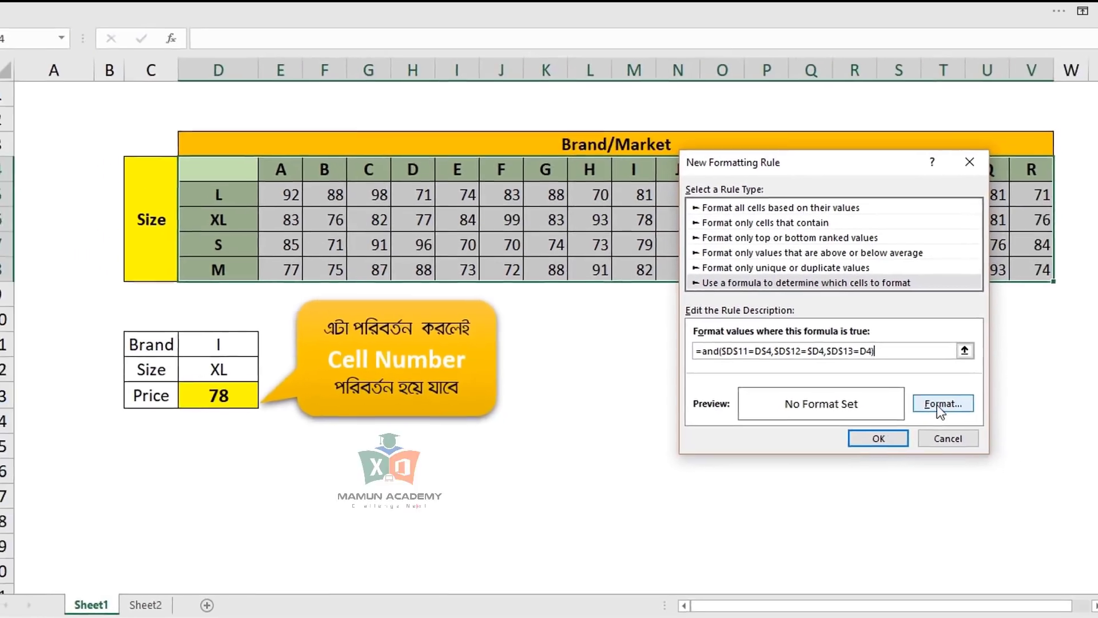
{"action": "left_click", "coordinate": [943, 404]}
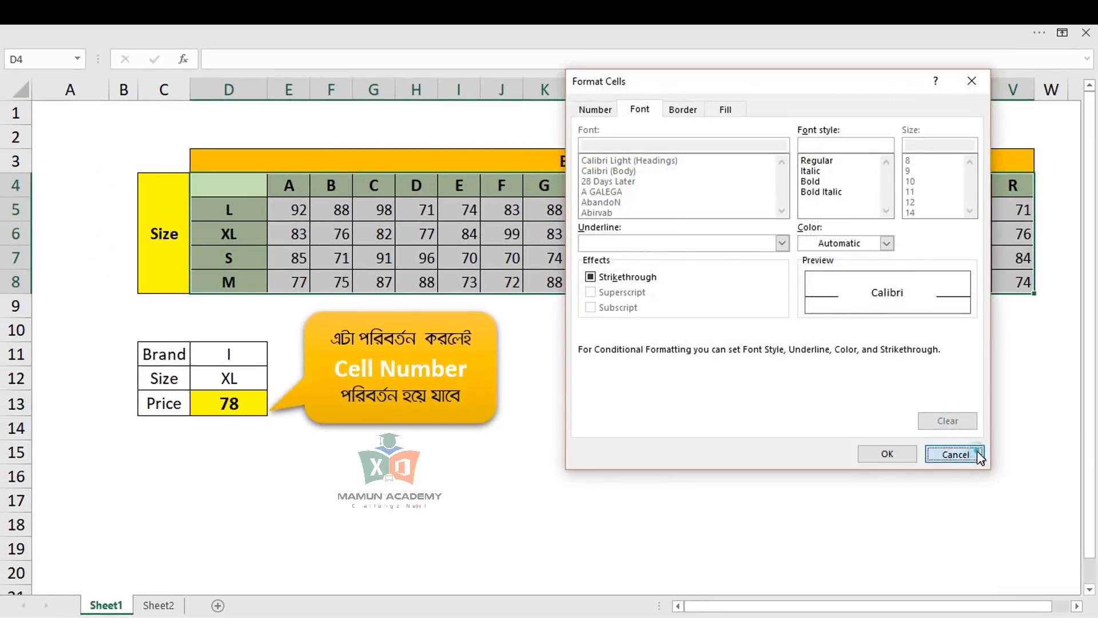
{"action": "left_click", "coordinate": [959, 455]}
{"action": "left_click", "coordinate": [916, 413]}
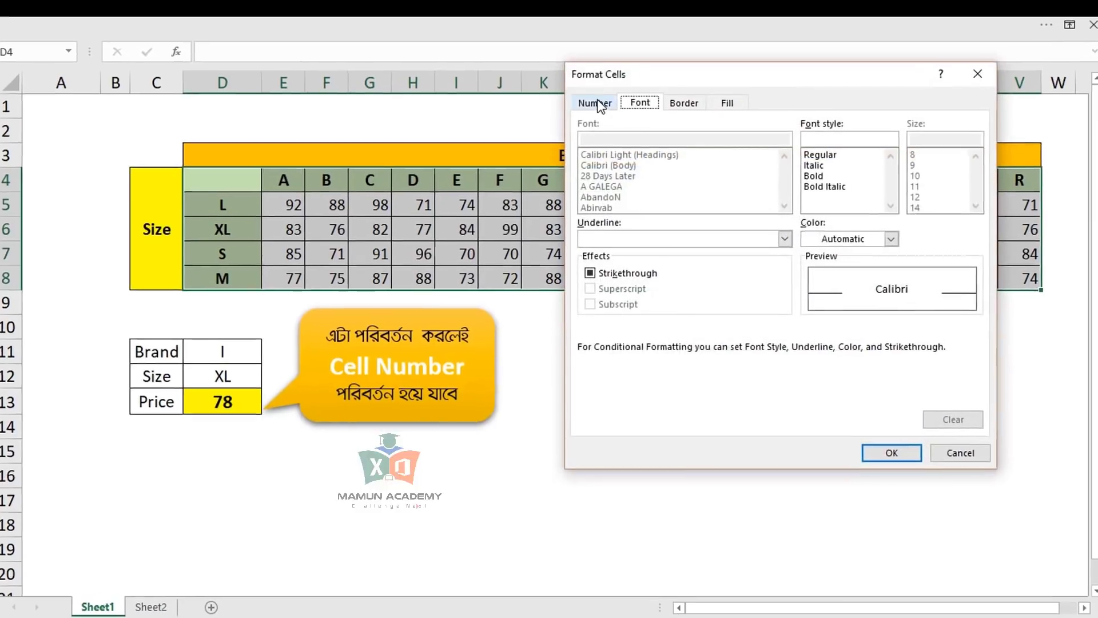
{"action": "left_click", "coordinate": [595, 109]}
{"action": "left_click", "coordinate": [640, 109]}
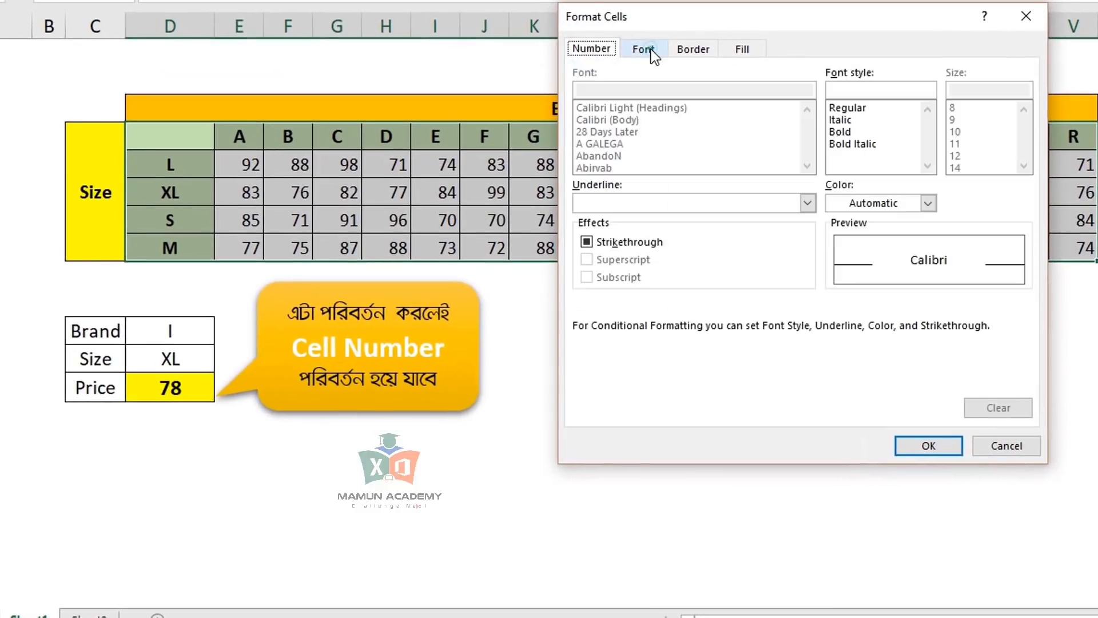
{"action": "left_click", "coordinate": [848, 132]}
Add a dashed border line to all four sides of the cell in the rule's format
{"action": "left_click", "coordinate": [694, 49]}
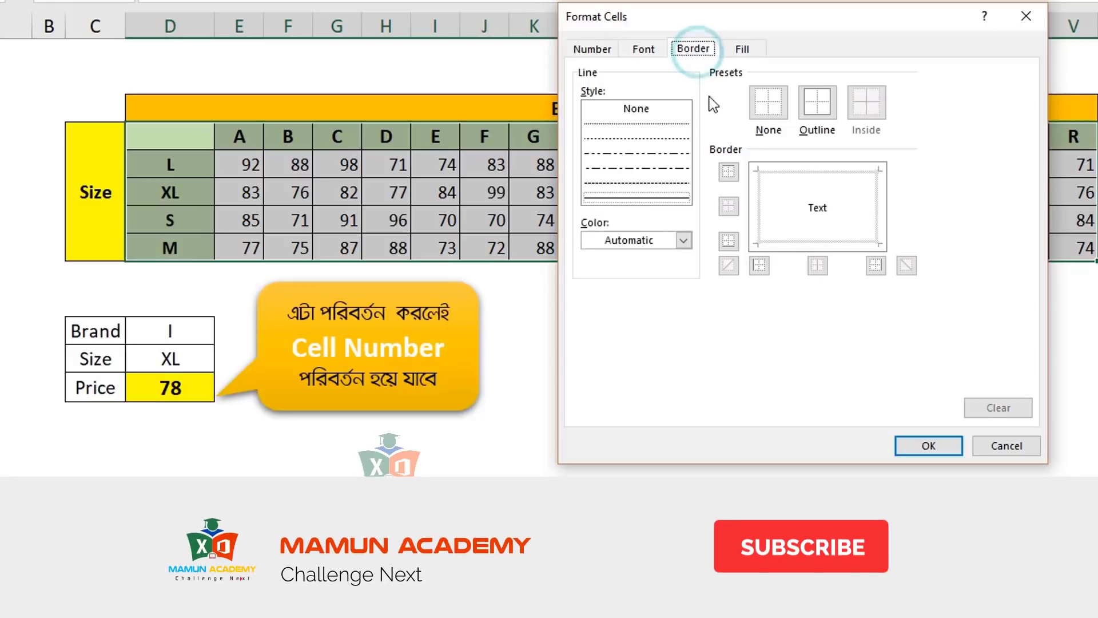
{"action": "left_click", "coordinate": [658, 182]}
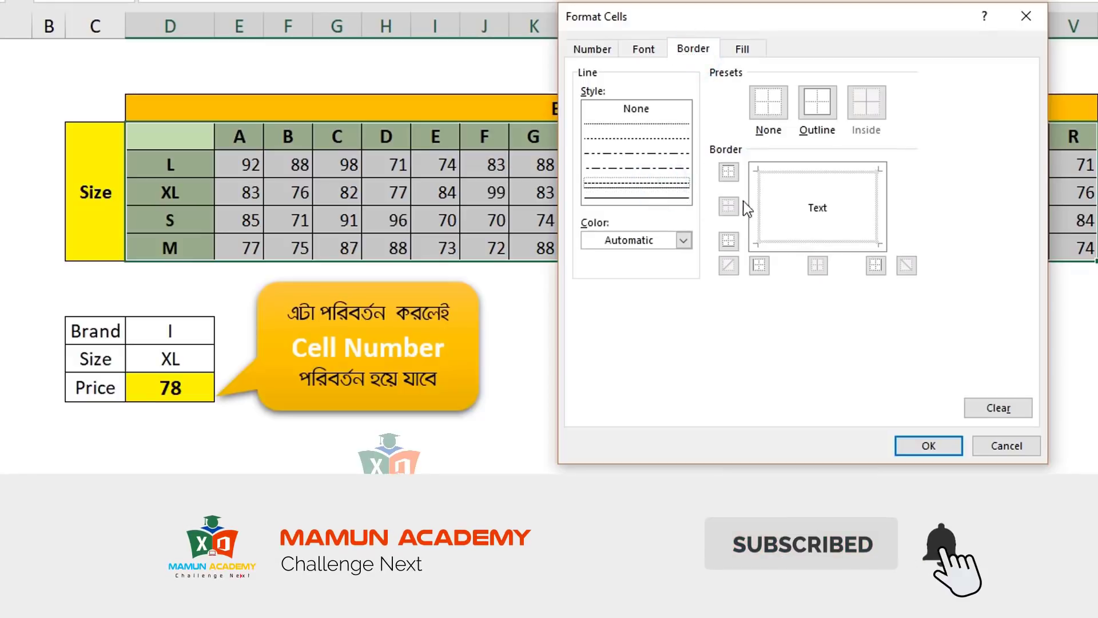
{"action": "left_click", "coordinate": [759, 204]}
{"action": "left_click", "coordinate": [801, 170]}
{"action": "left_click", "coordinate": [877, 197]}
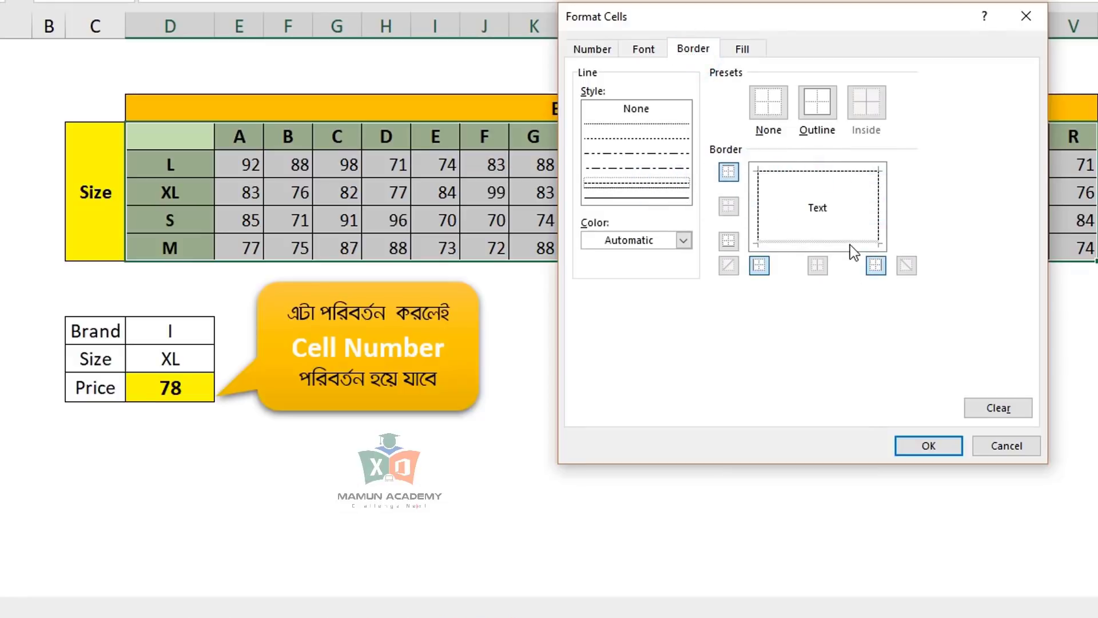
{"action": "left_click", "coordinate": [850, 242]}
Give the rule's format a red background fill and a white font color, and accept the format
{"action": "left_click", "coordinate": [743, 48]}
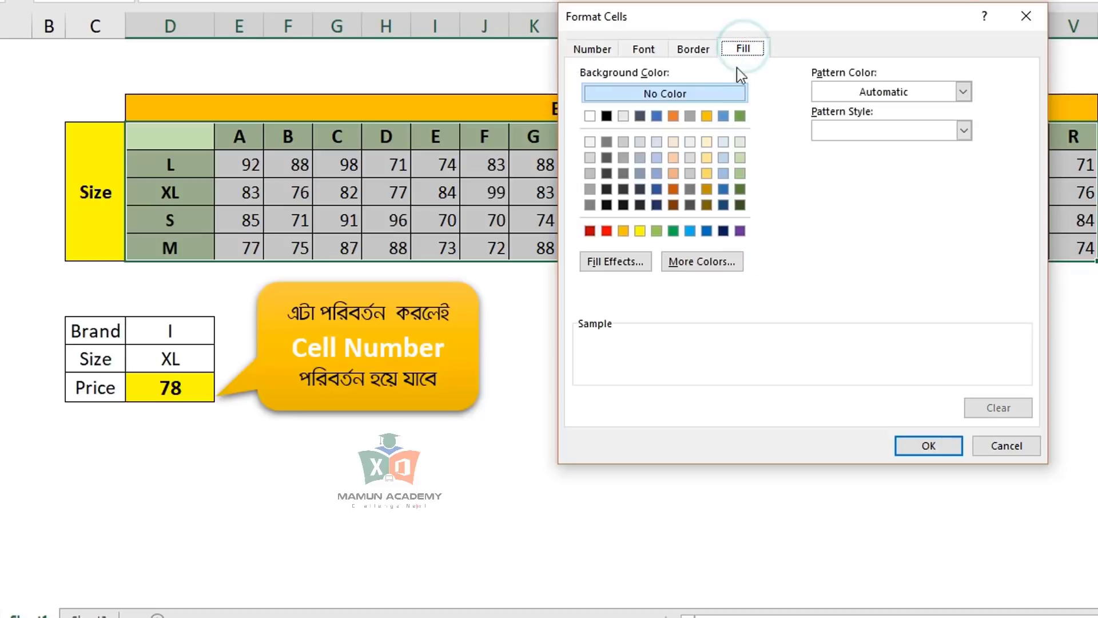
{"action": "left_click", "coordinate": [608, 231]}
{"action": "left_click", "coordinate": [647, 46]}
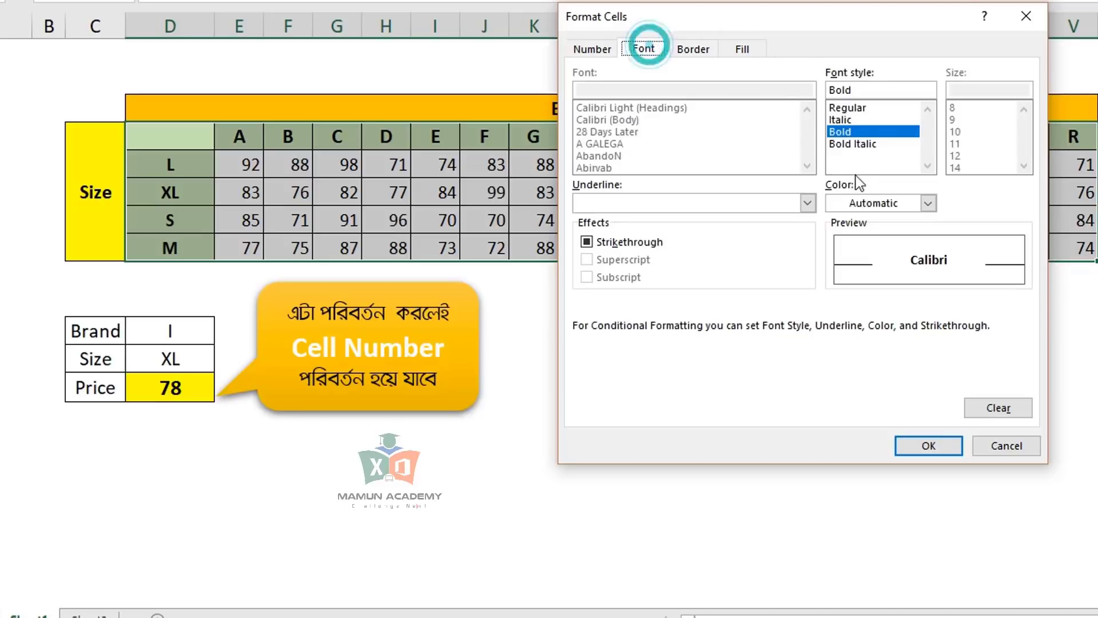
{"action": "left_click", "coordinate": [871, 204]}
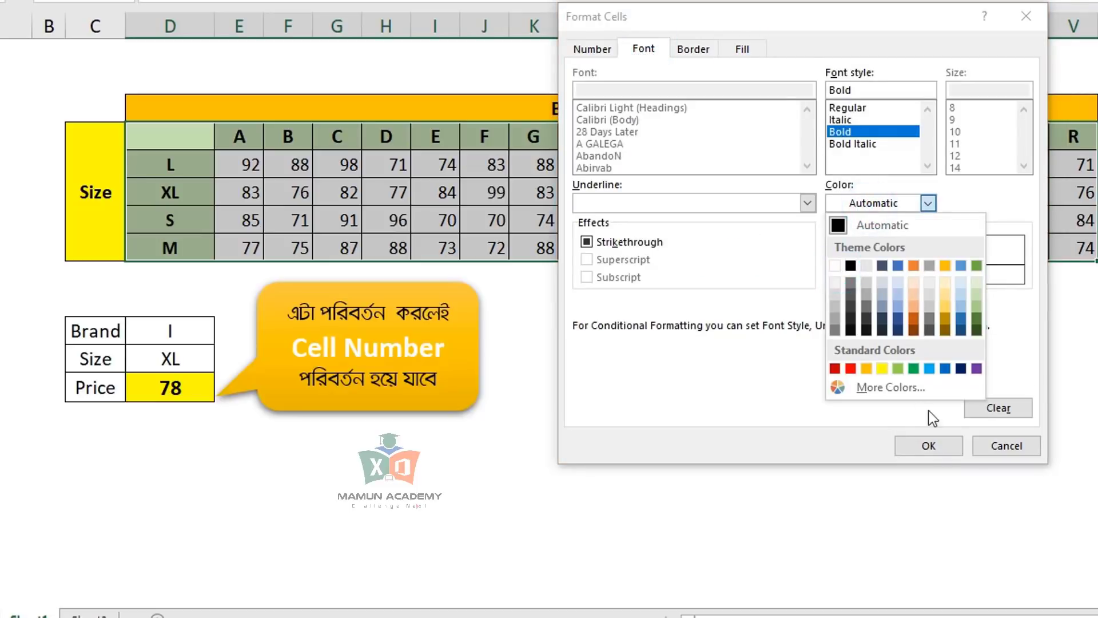
{"action": "left_click", "coordinate": [837, 264]}
{"action": "left_click", "coordinate": [943, 443]}
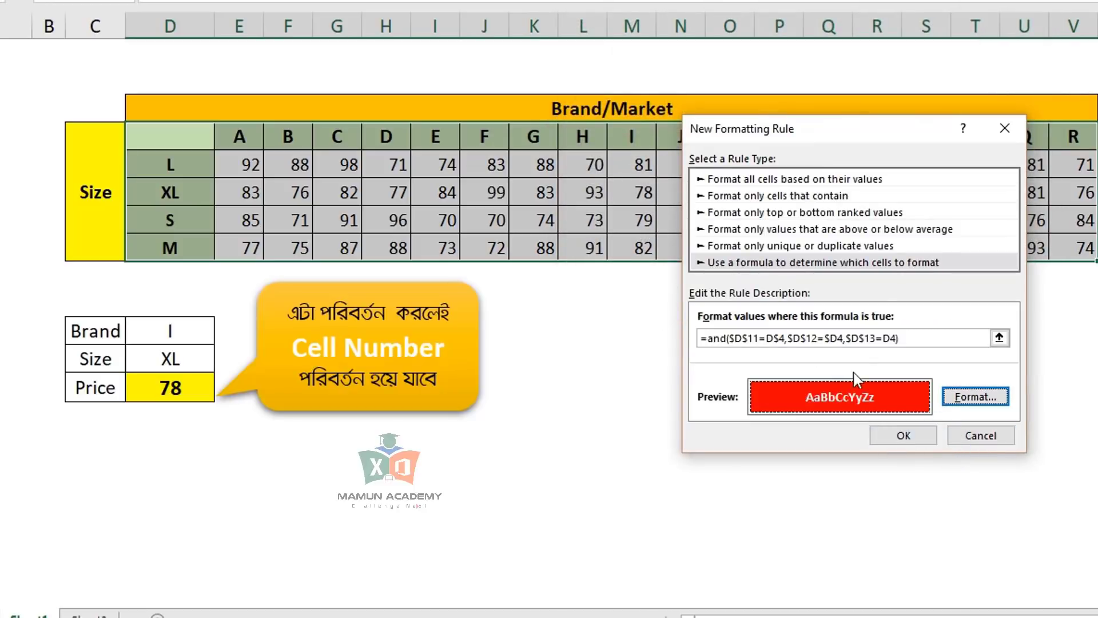
Confirm the new formula rule, apply it to D4:V8 and close the Conditional Formatting Rules Manager
{"action": "left_click_drag", "start_coordinate": [889, 135], "coordinate": [893, 132]}
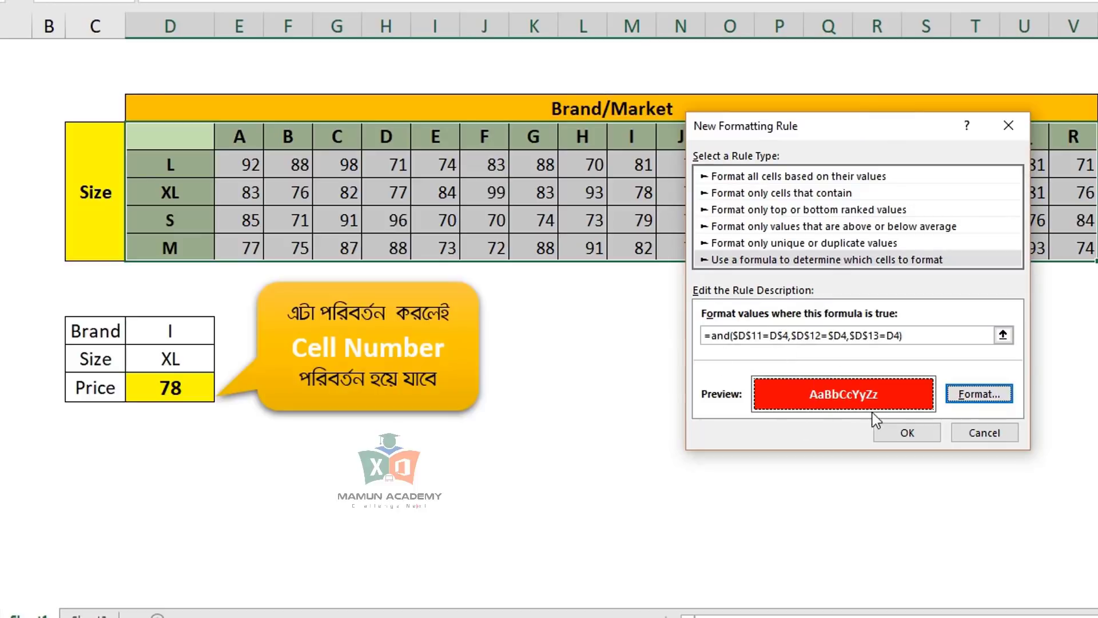
{"action": "left_click", "coordinate": [907, 435]}
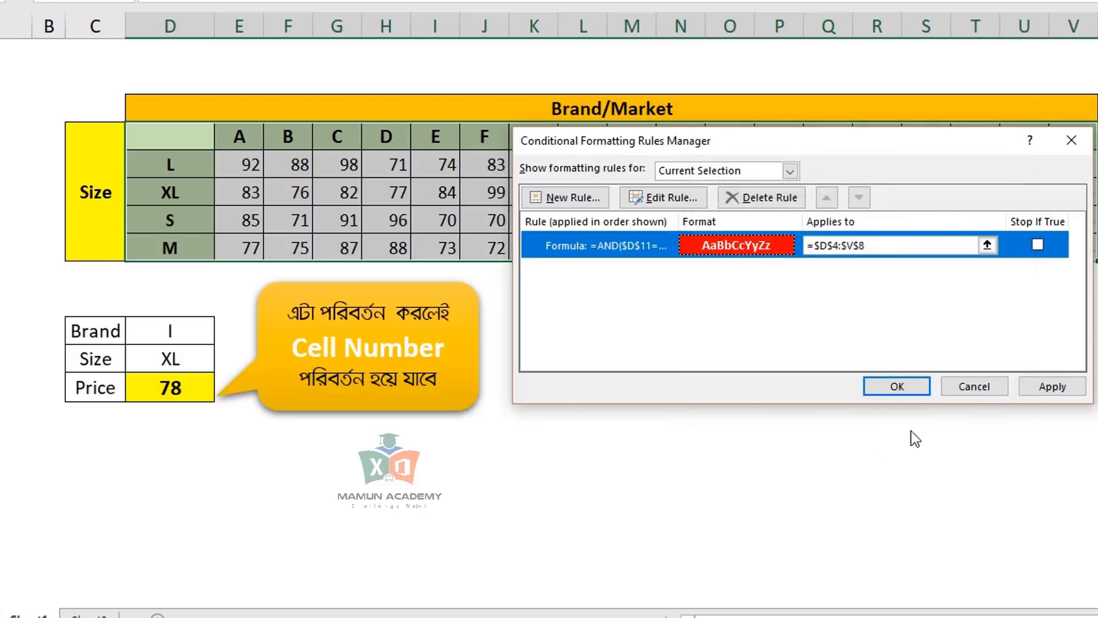
{"action": "left_click", "coordinate": [1056, 389]}
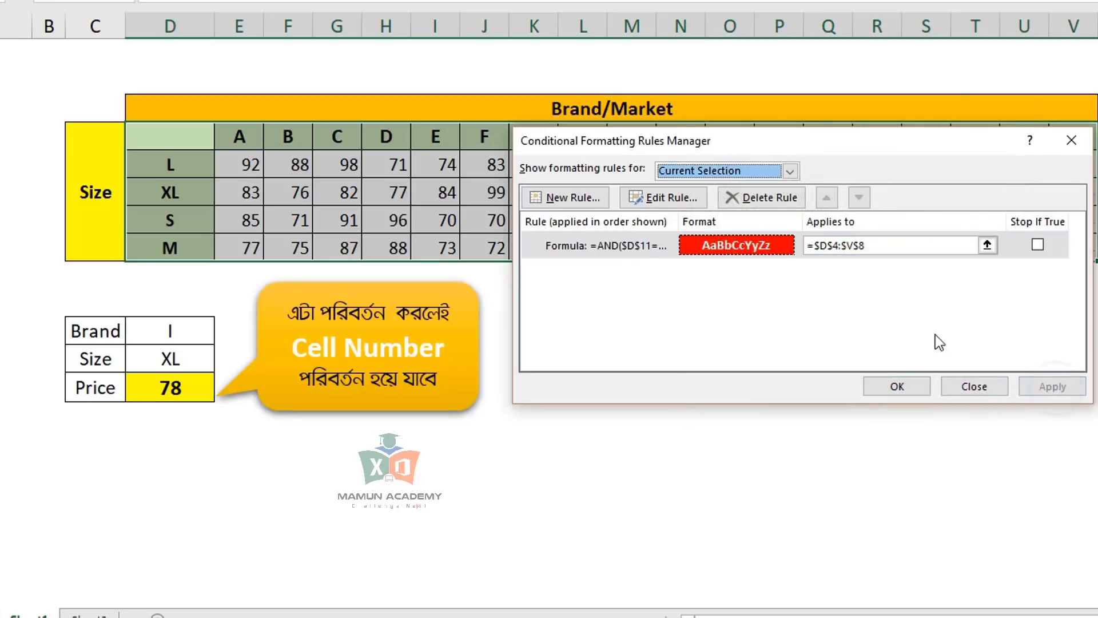
{"action": "left_click", "coordinate": [907, 383]}
{"action": "left_click", "coordinate": [688, 303]}
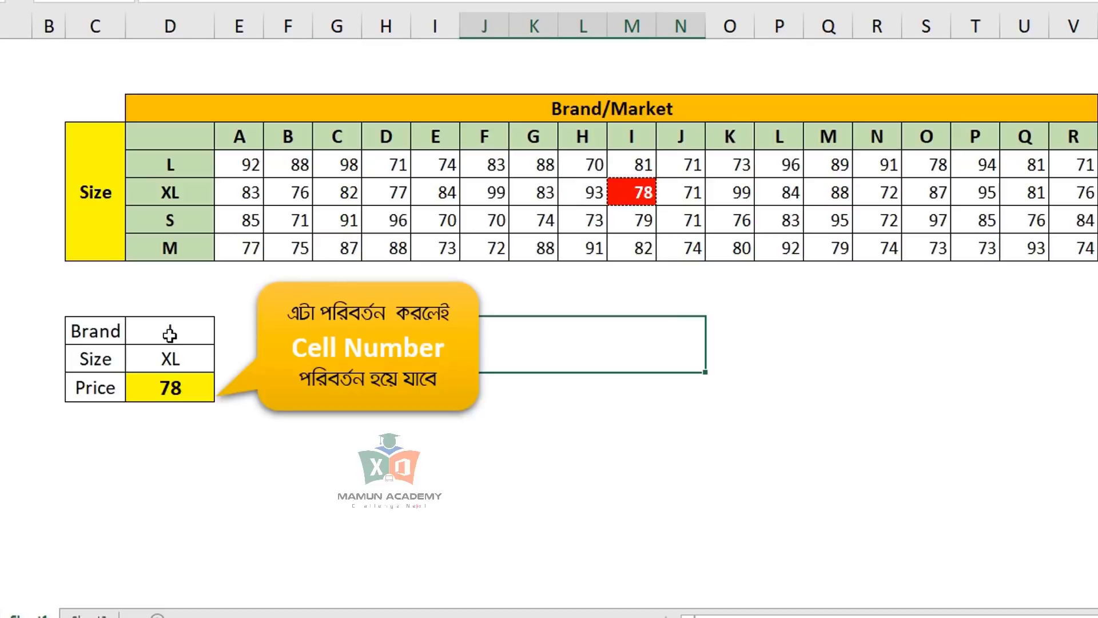
Test the highlighting rule by choosing Brand B and Size S from the dropdown lists in D11 and D12
{"action": "left_click", "coordinate": [170, 334]}
{"action": "left_click", "coordinate": [222, 336]}
{"action": "left_click_drag", "start_coordinate": [216, 429], "coordinate": [217, 394]}
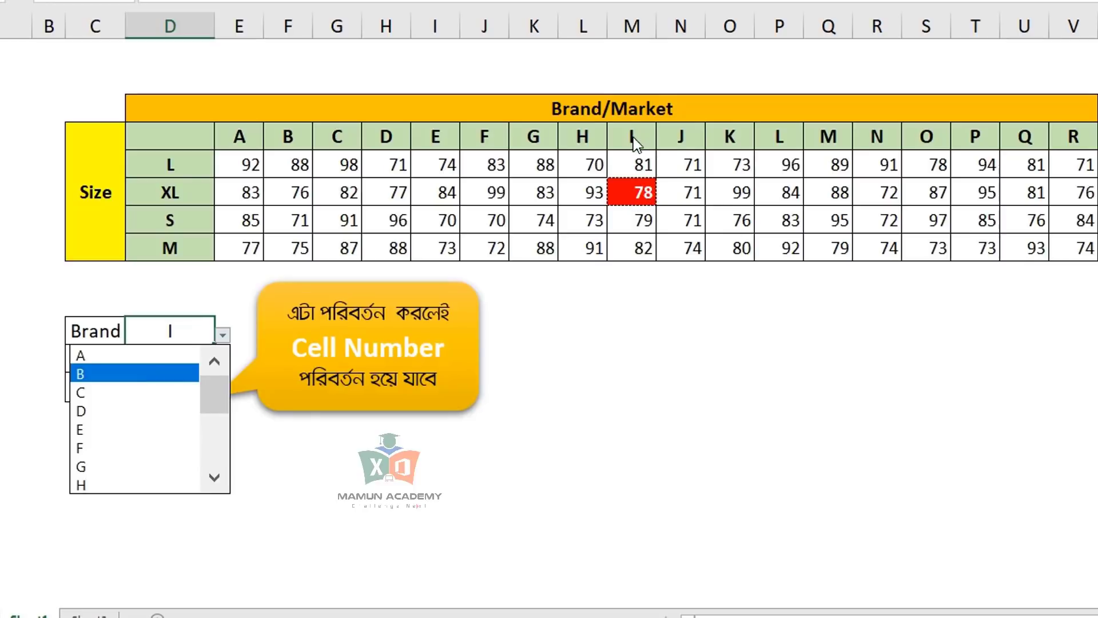
{"action": "left_click", "coordinate": [86, 375]}
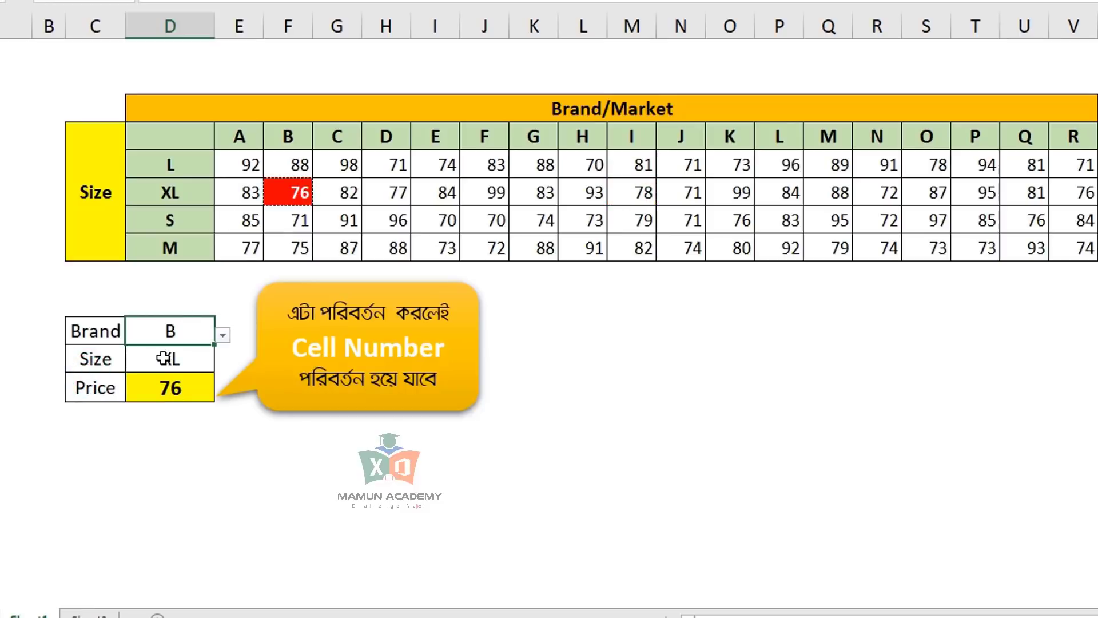
{"action": "left_click", "coordinate": [198, 360]}
{"action": "left_click", "coordinate": [221, 364]}
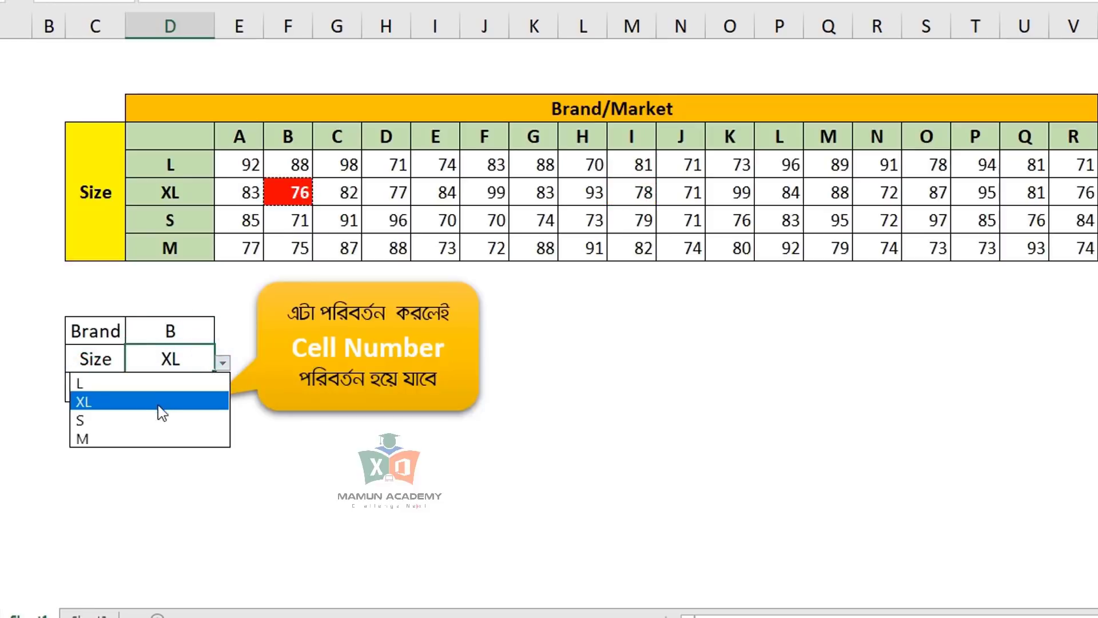
{"action": "left_click", "coordinate": [153, 421]}
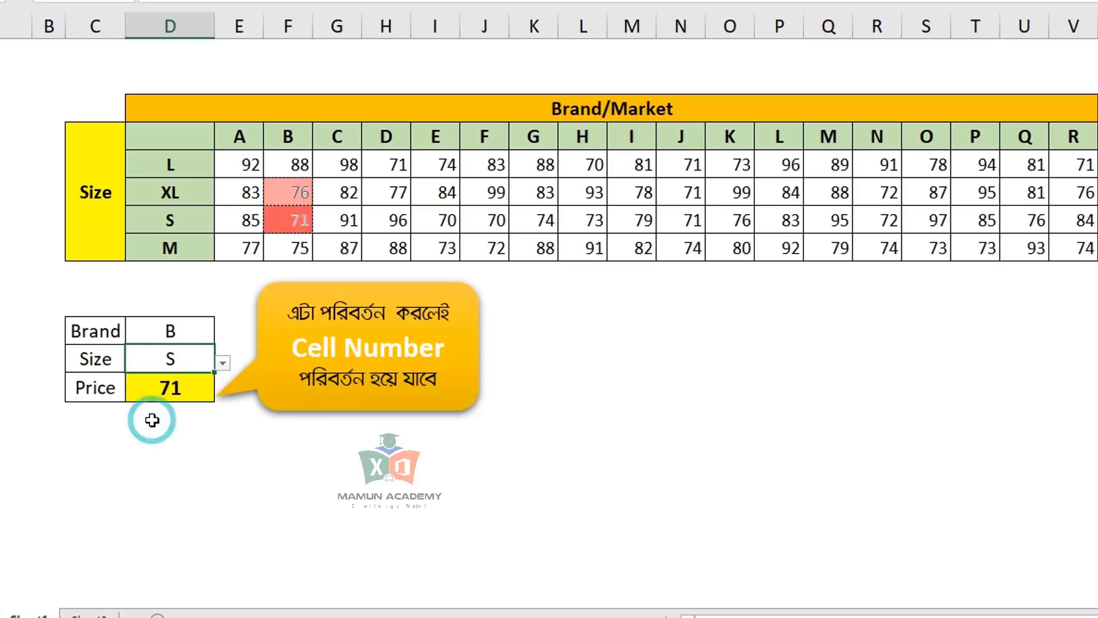
Test the rule with another combination by choosing Brand O and Size L from the dropdown lists
{"action": "left_click", "coordinate": [206, 333]}
{"action": "left_click", "coordinate": [222, 334]}
{"action": "left_click", "coordinate": [231, 388]}
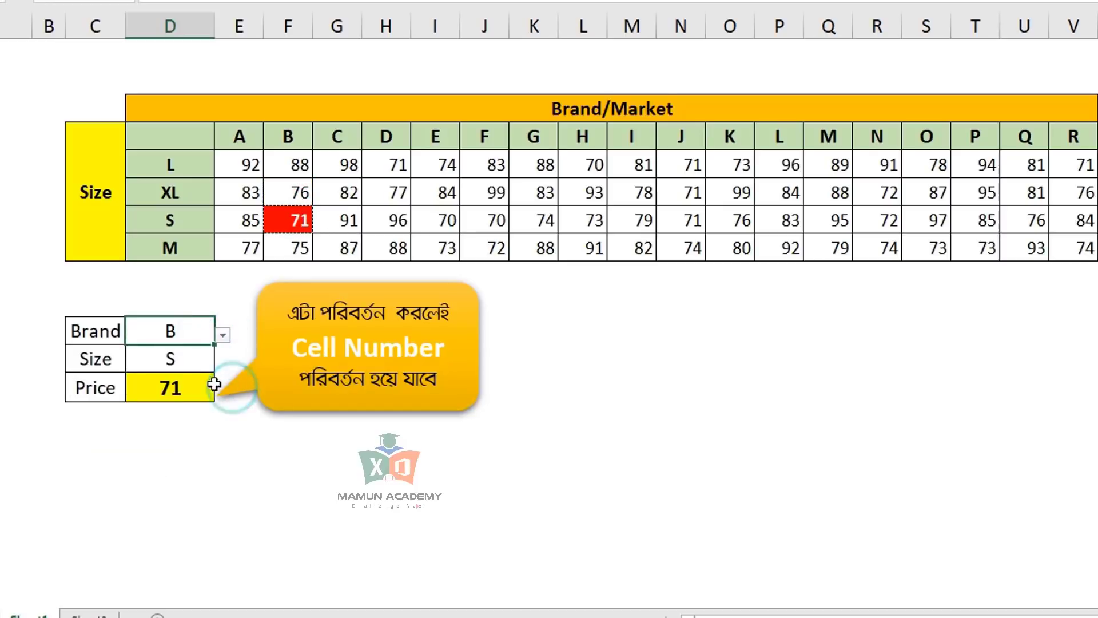
{"action": "left_click", "coordinate": [223, 334]}
{"action": "scroll", "coordinate": [214, 399], "scroll_direction": "down", "scroll_amount": 3}
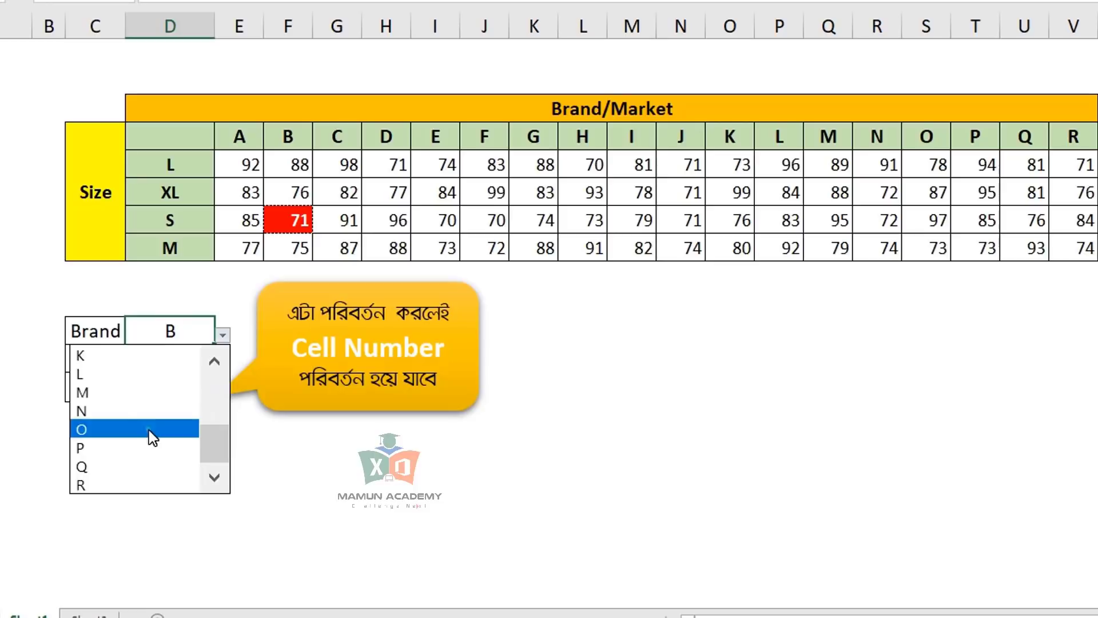
{"action": "left_click", "coordinate": [150, 430]}
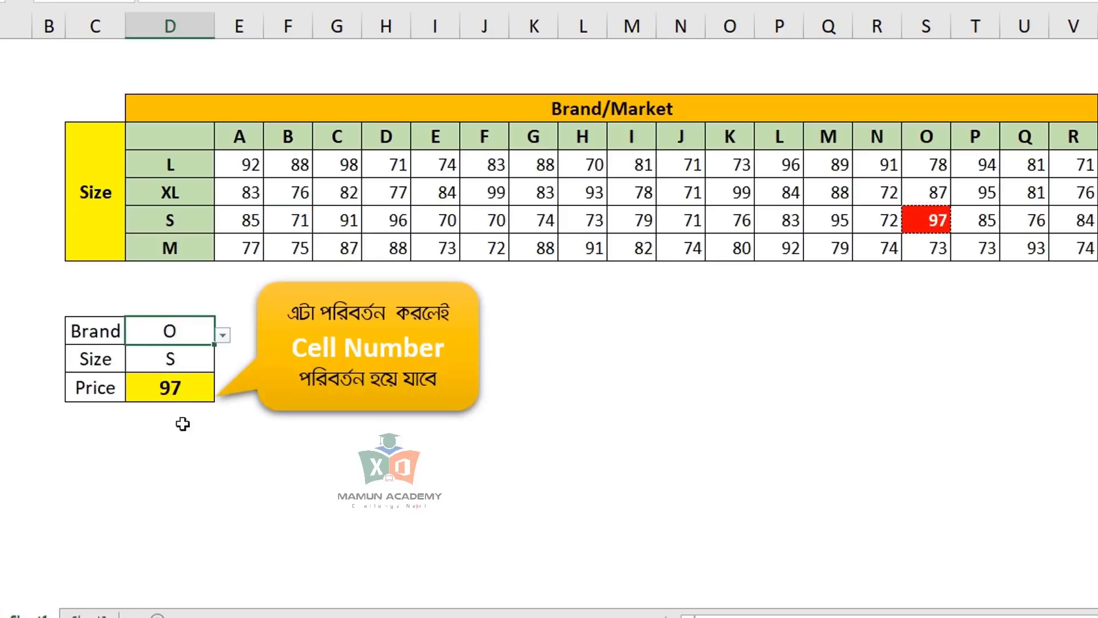
{"action": "left_click", "coordinate": [172, 356]}
{"action": "left_click", "coordinate": [223, 363]}
{"action": "left_click", "coordinate": [175, 380]}
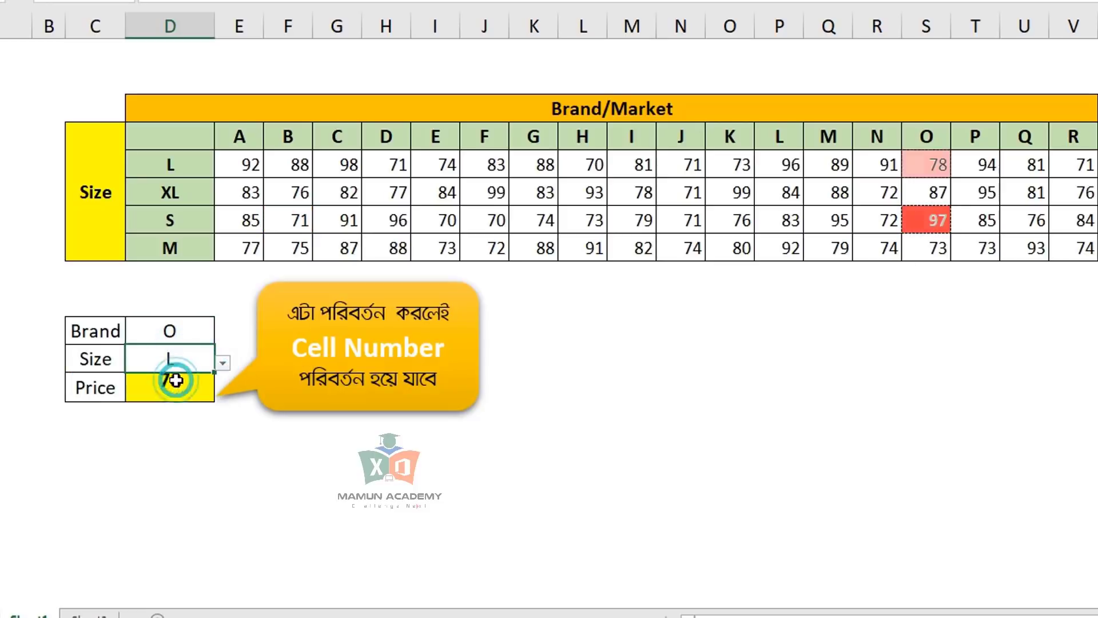